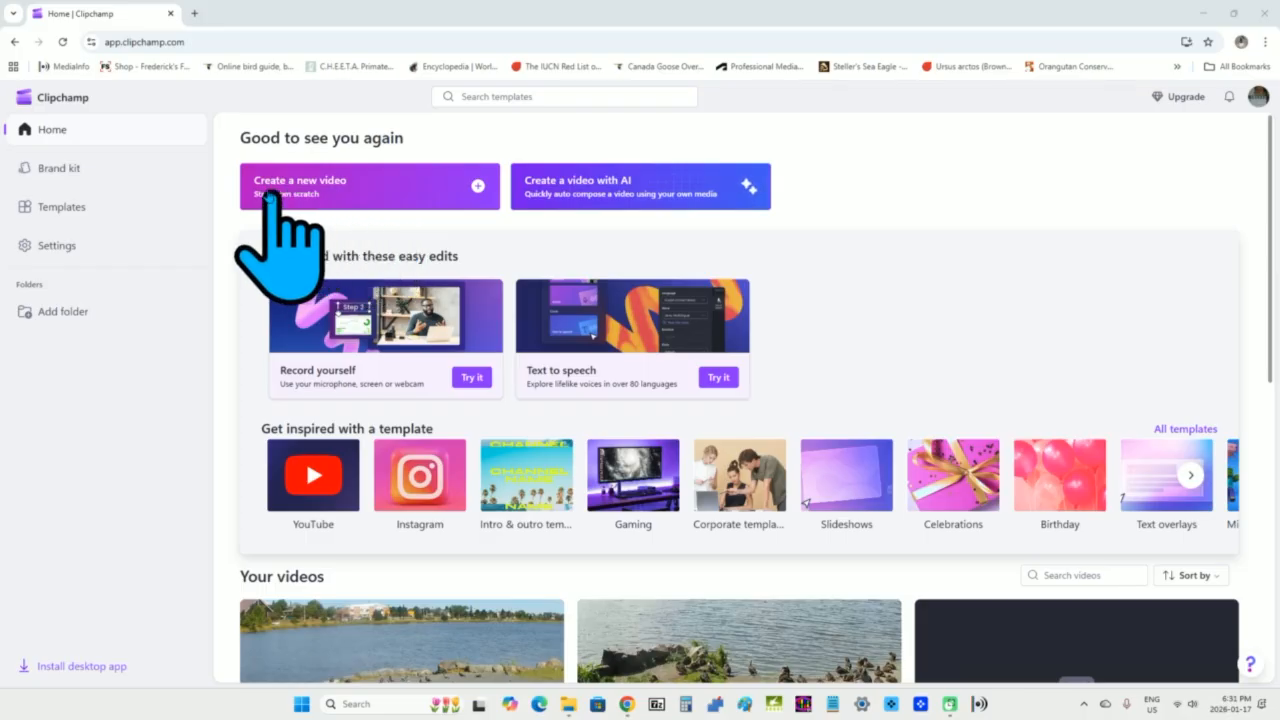
Create a new video from scratch titled "hard wipe left transition" and set its size to Wide 16:9.
left_click(343, 193)
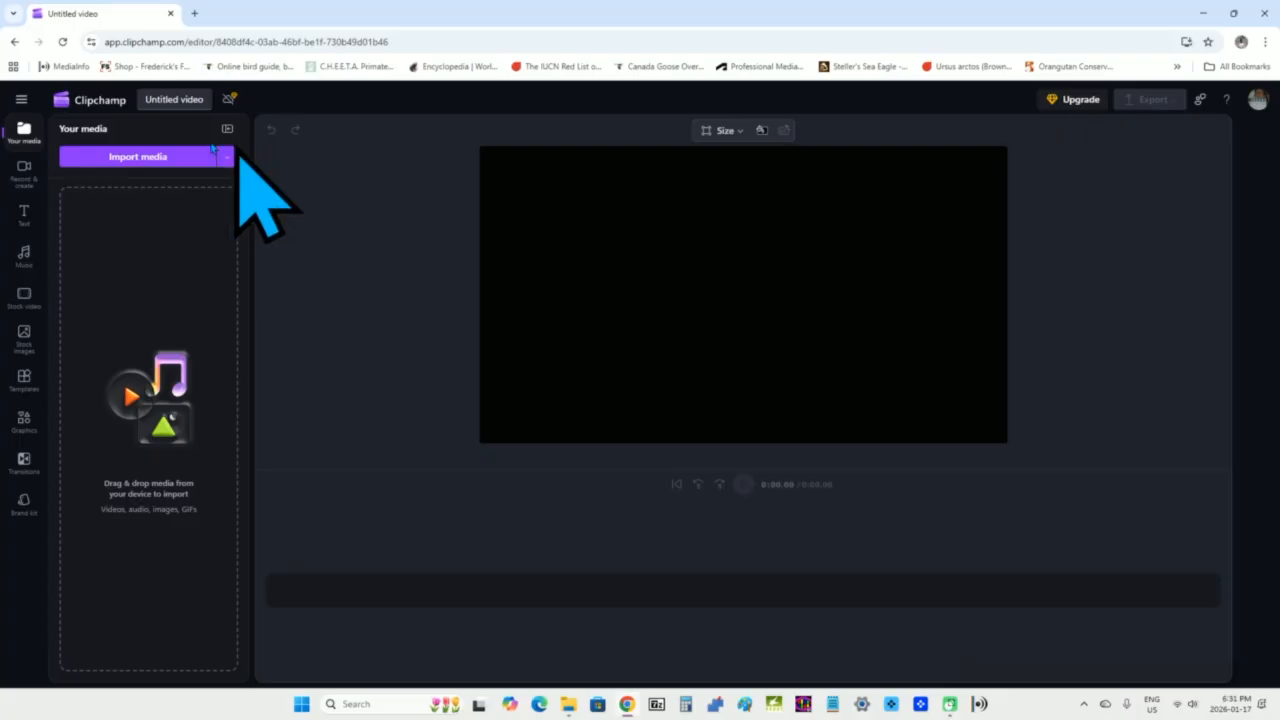
left_click(149, 100)
key("BackSpace")
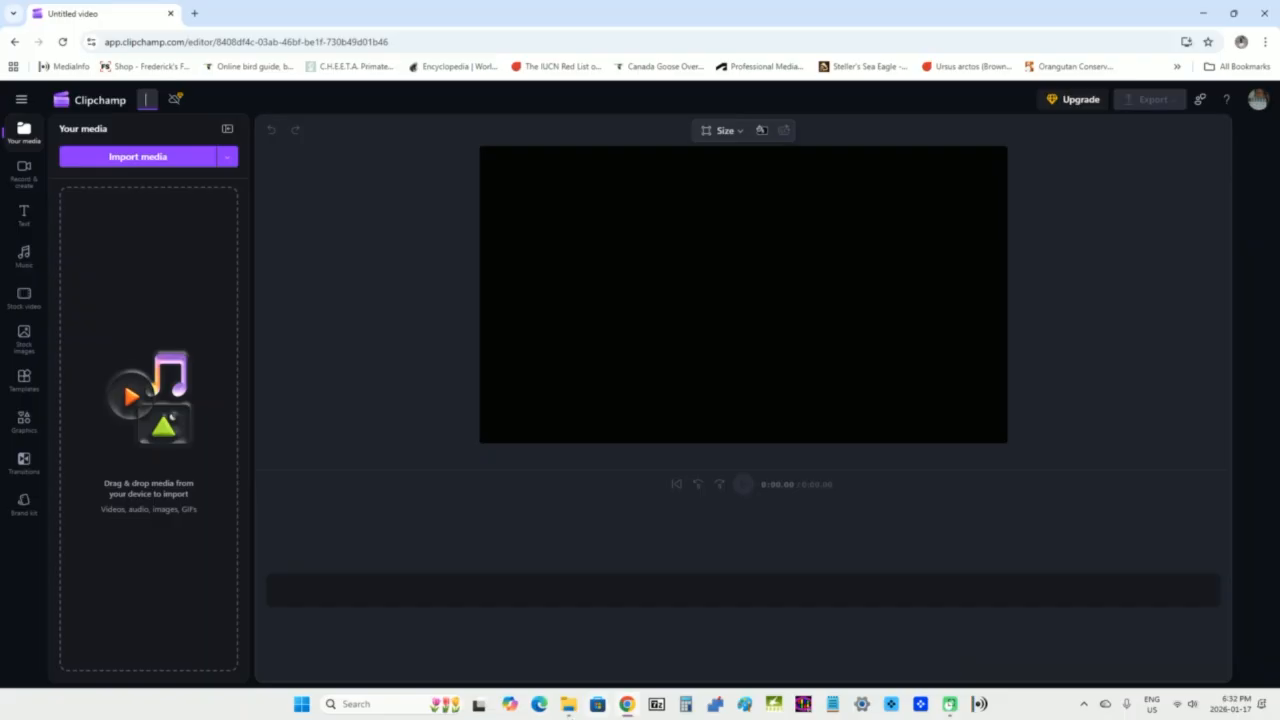
type("t")
type("ard")
type(" w")
type("ip")
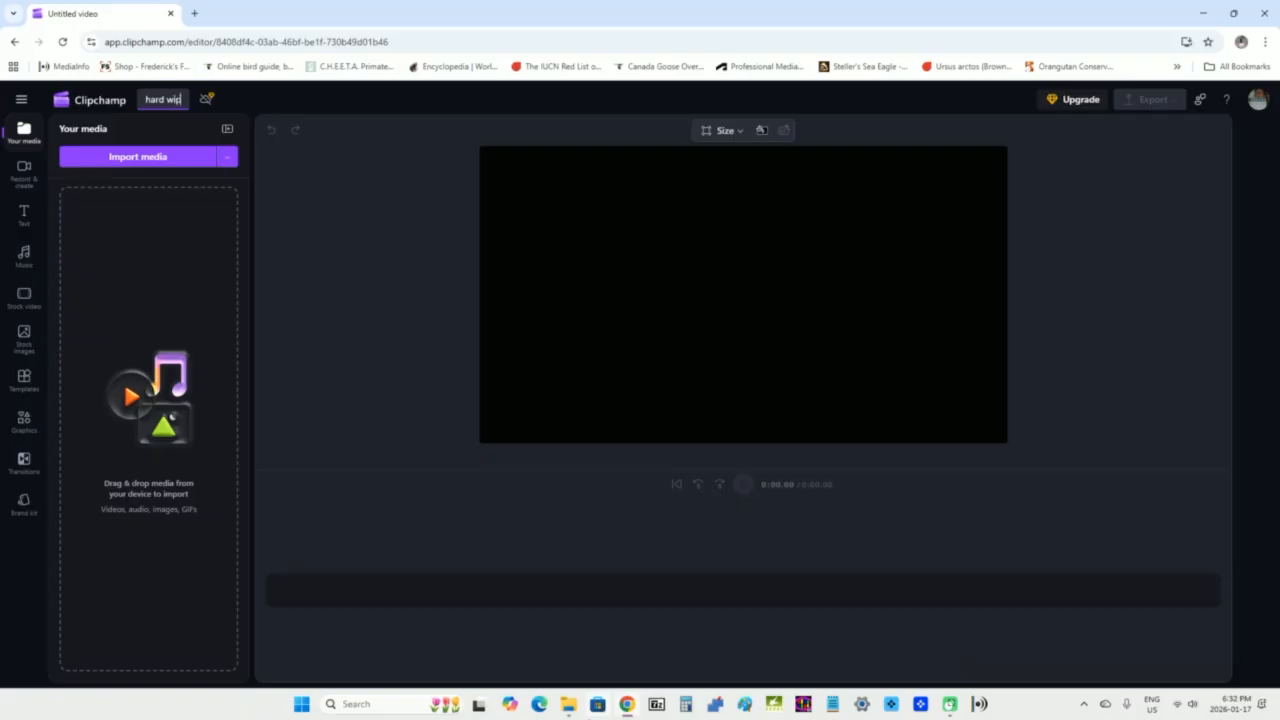
type("e left trans")
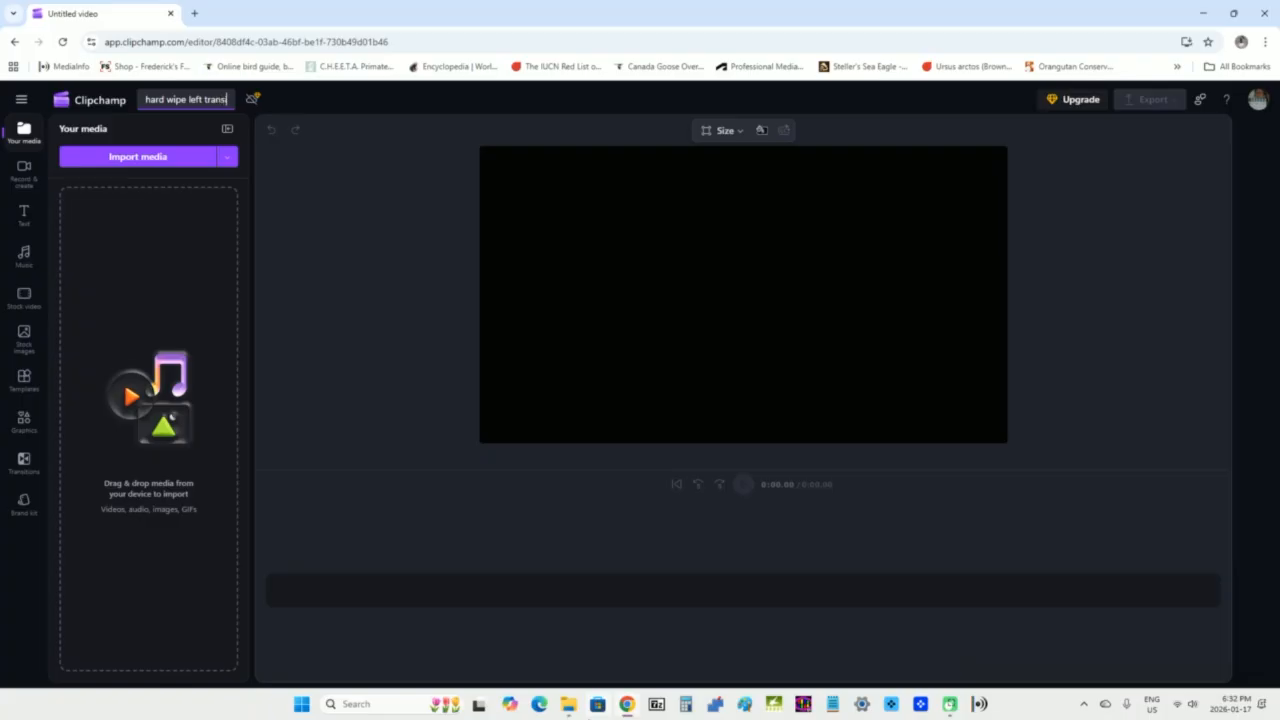
type("itioi")
key("BackSpace")
type("n")
key("Return")
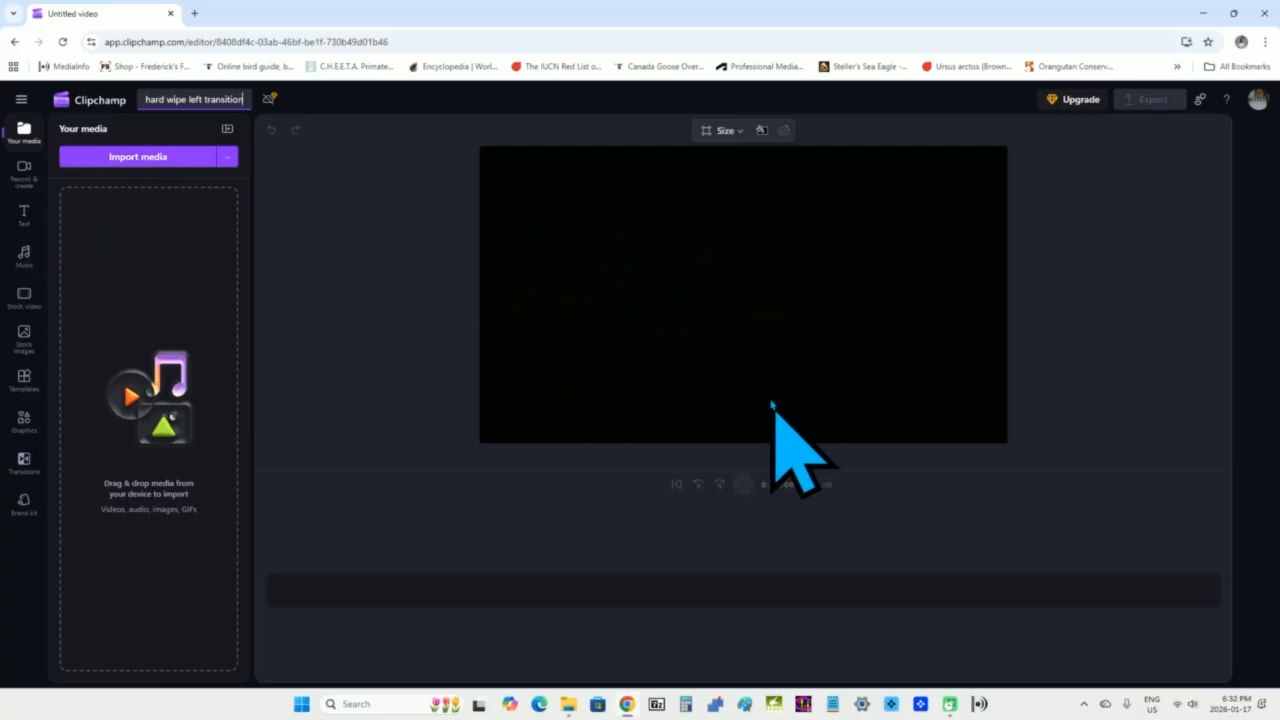
left_click(727, 131)
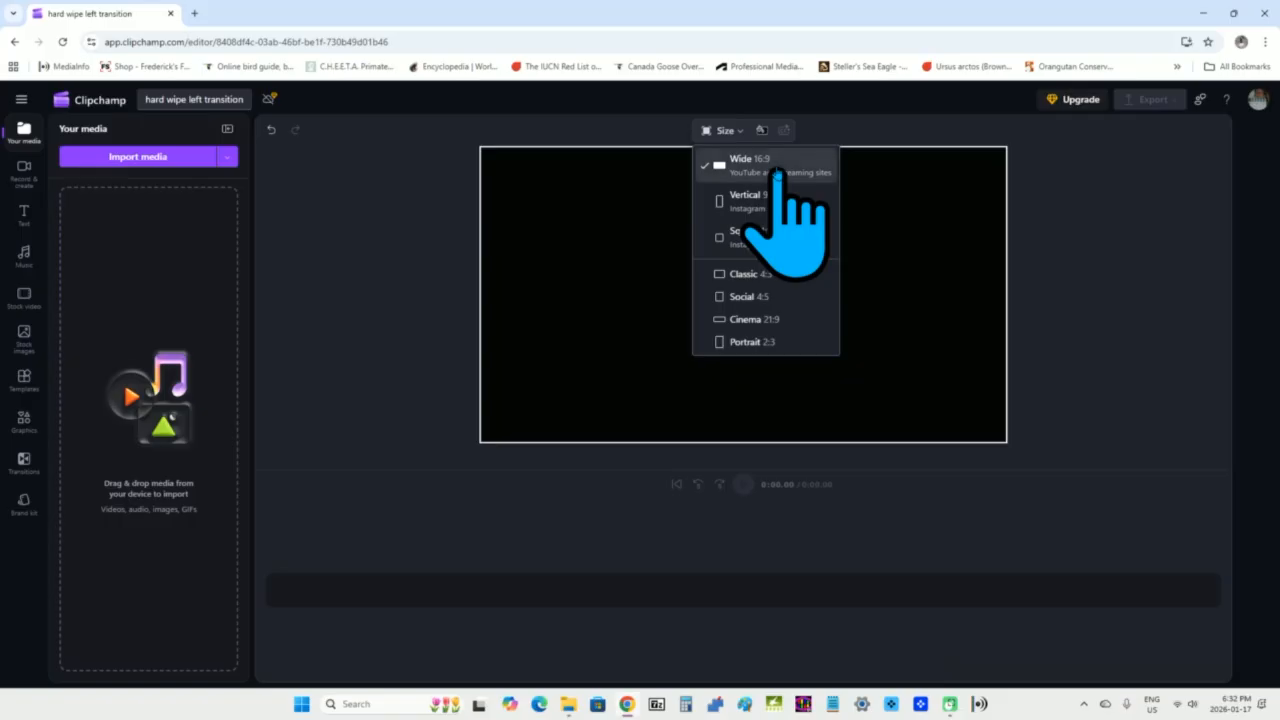
left_click(777, 173)
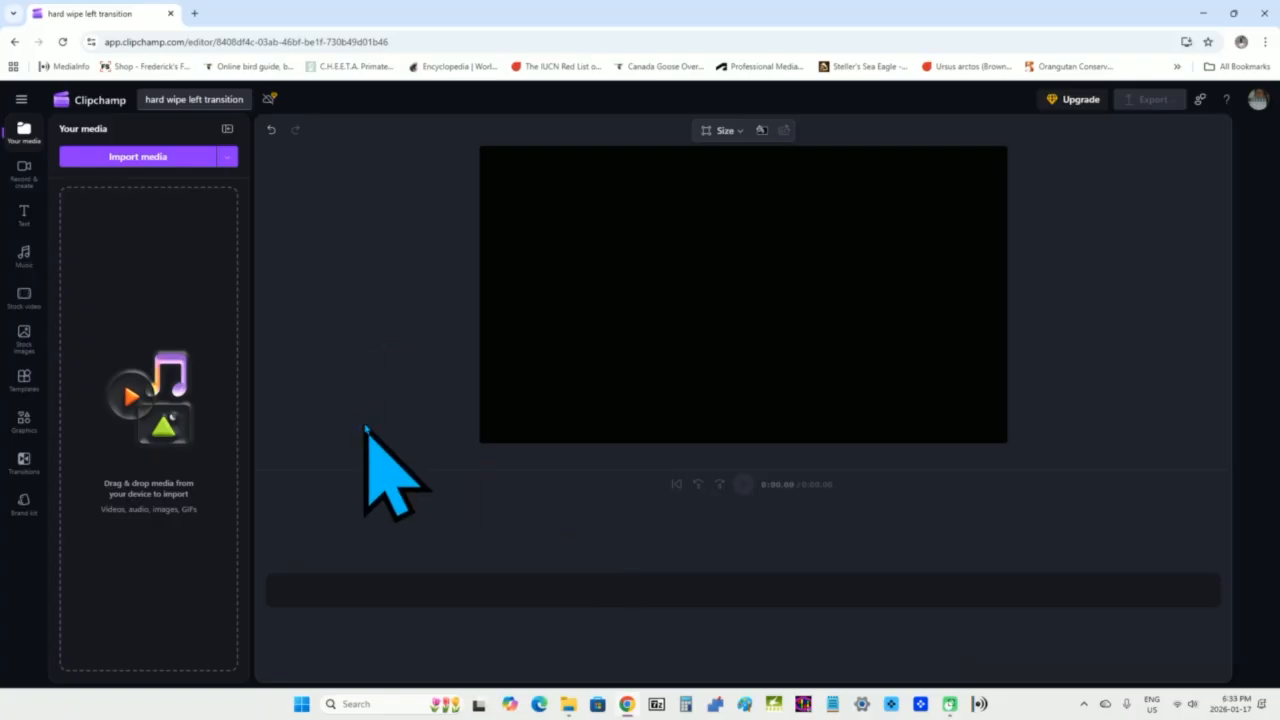
Import the clips 20250831_113320_01 and 20250831_114507_04 from Desktop > sample clips > clipchamp > hard wipe left transition.
left_click(130, 160)
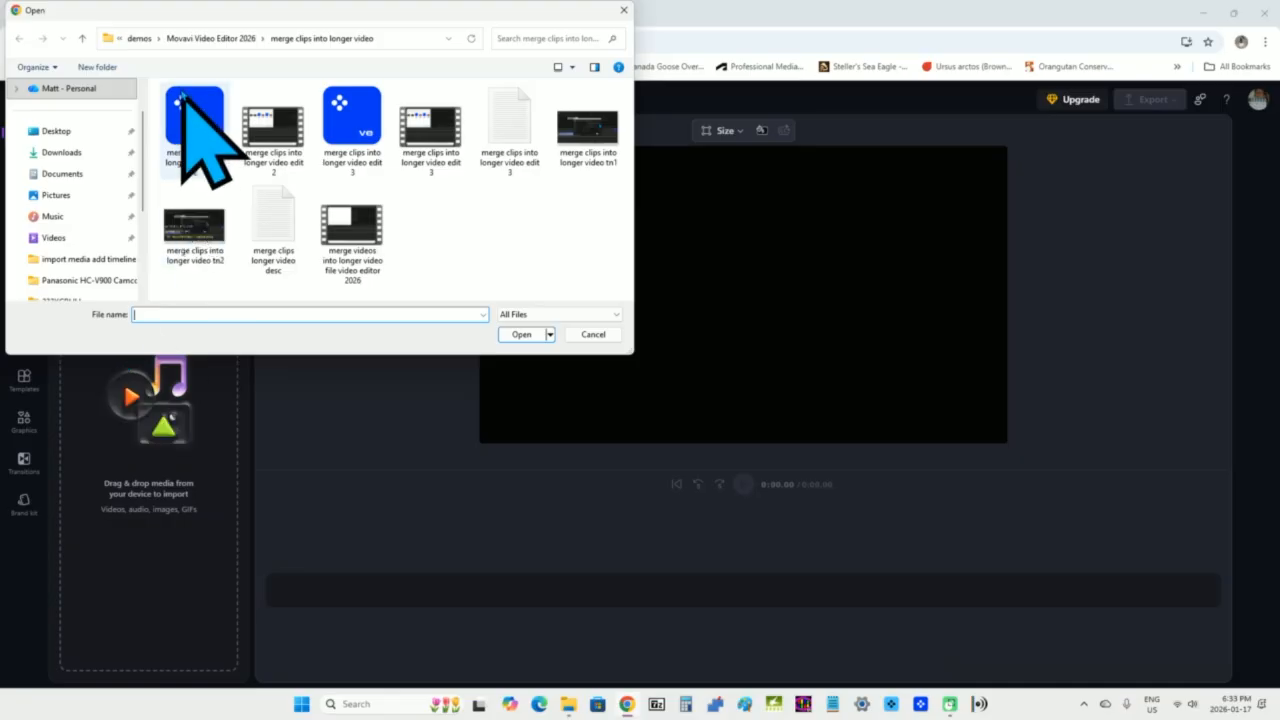
left_click(60, 132)
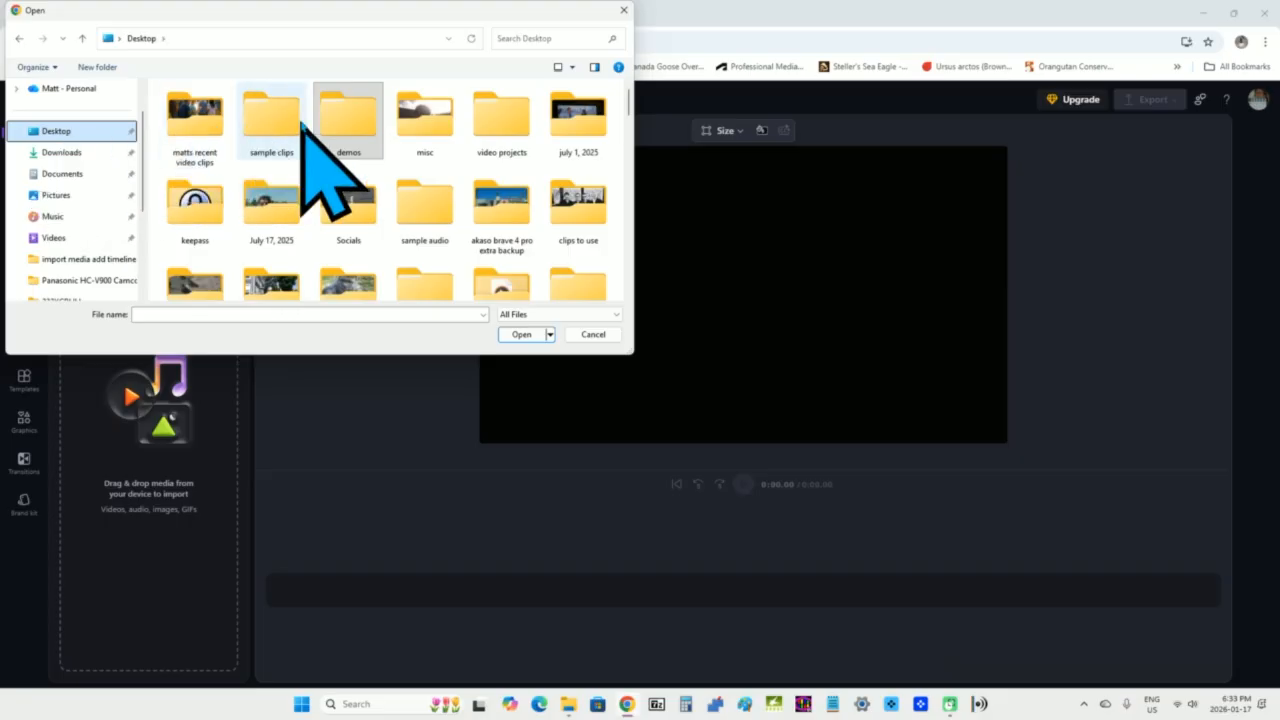
double_click(263, 128)
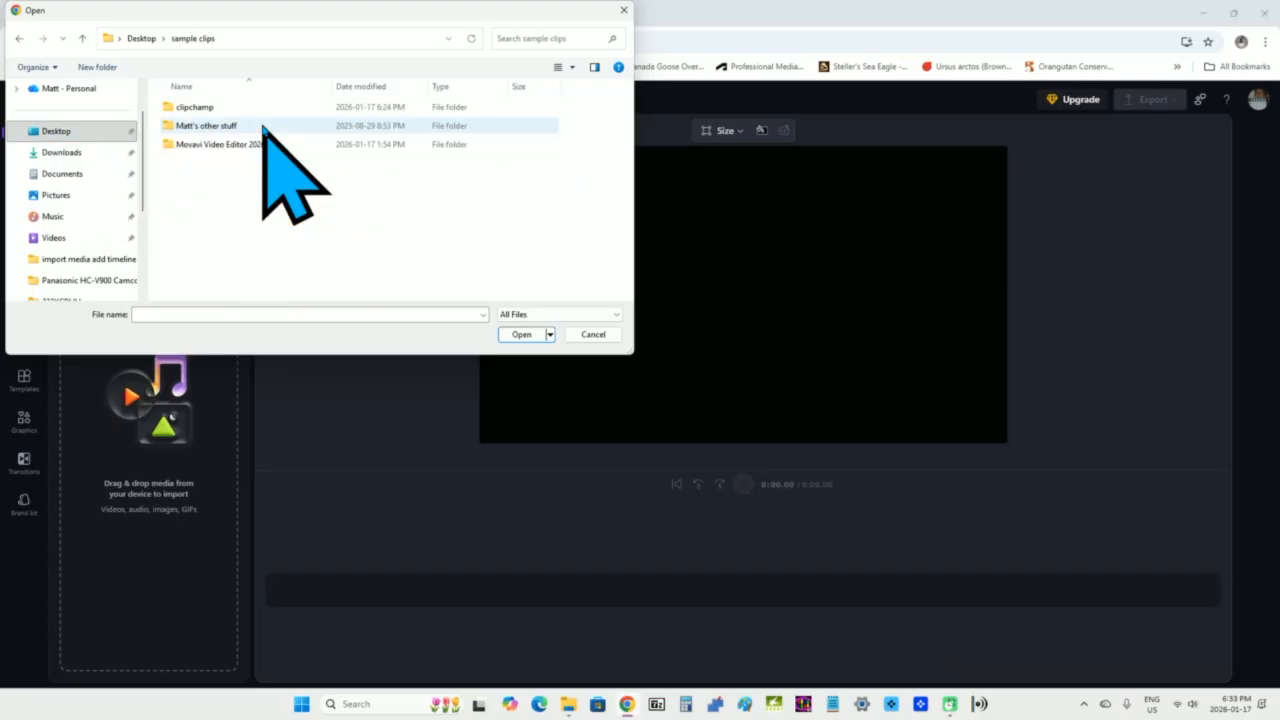
double_click(216, 110)
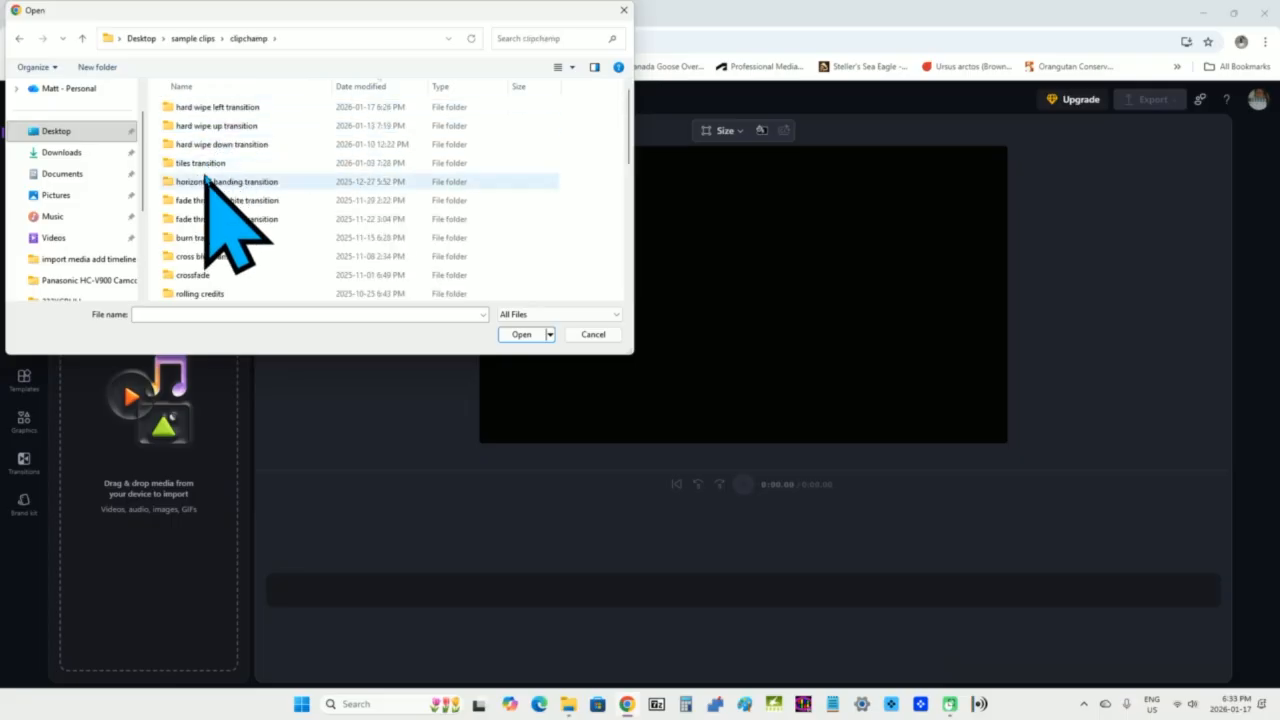
double_click(244, 108)
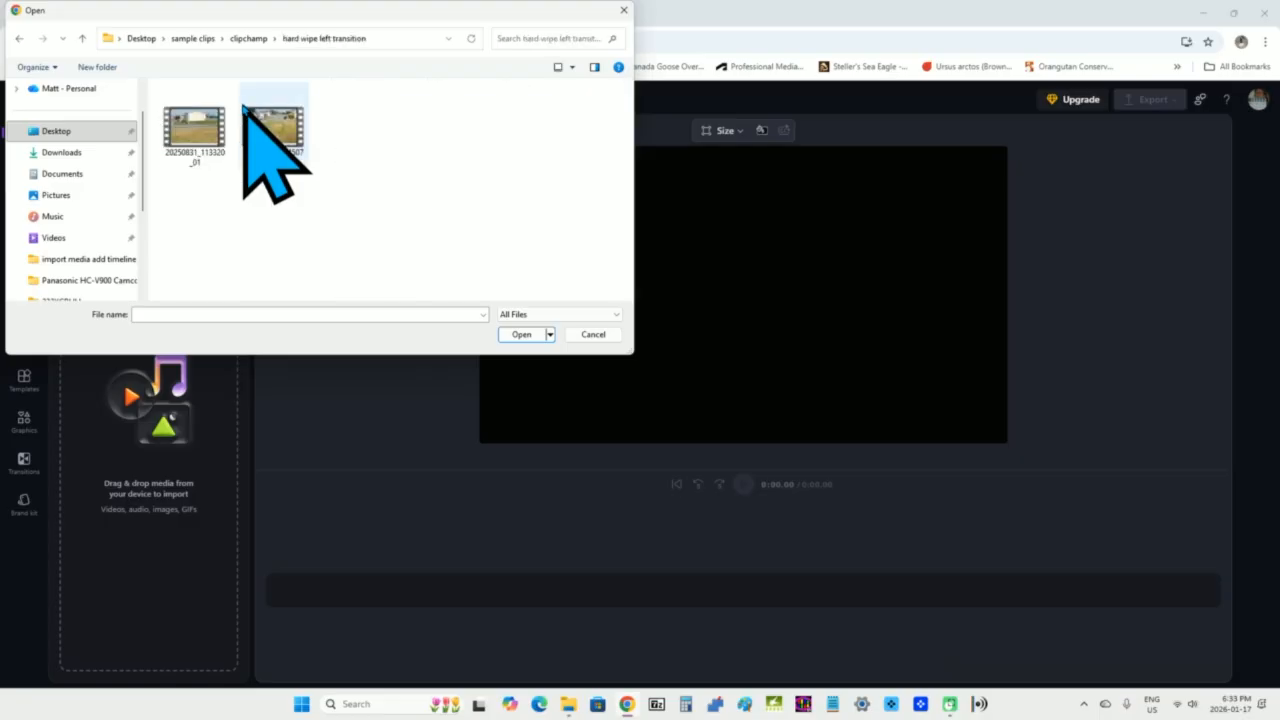
left_click(186, 145)
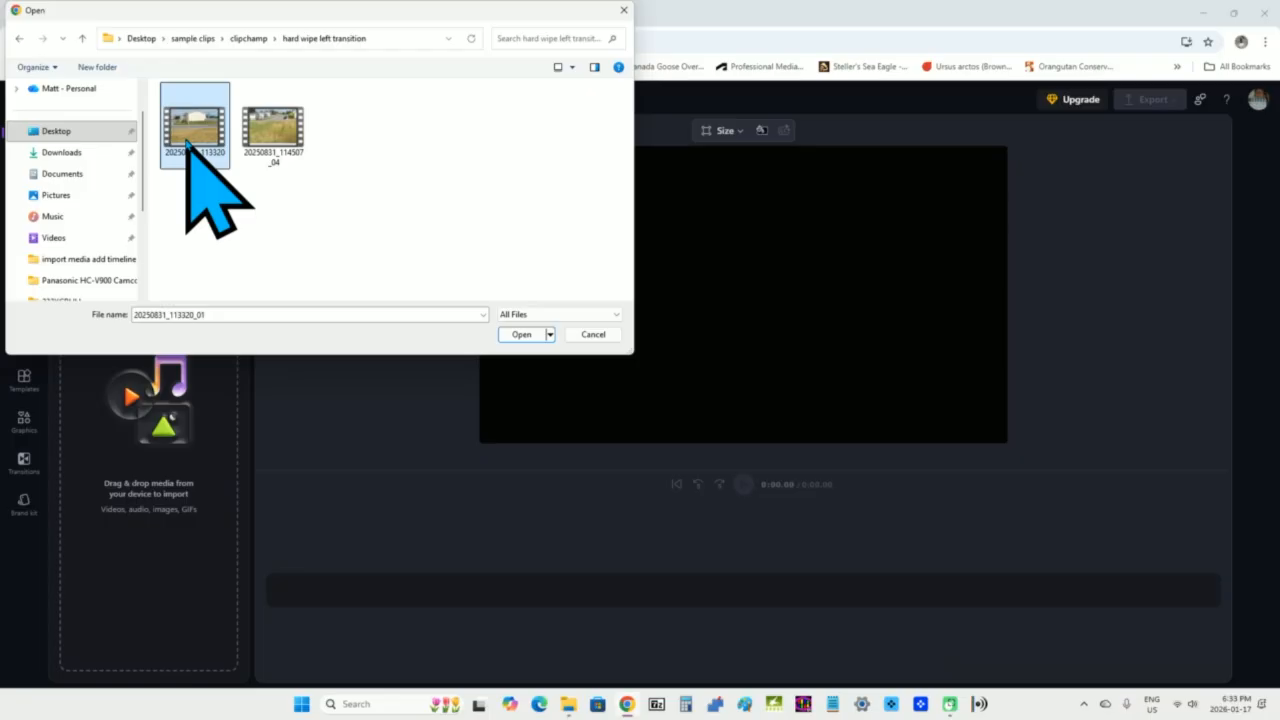
left_click(268, 128, "ctrl")
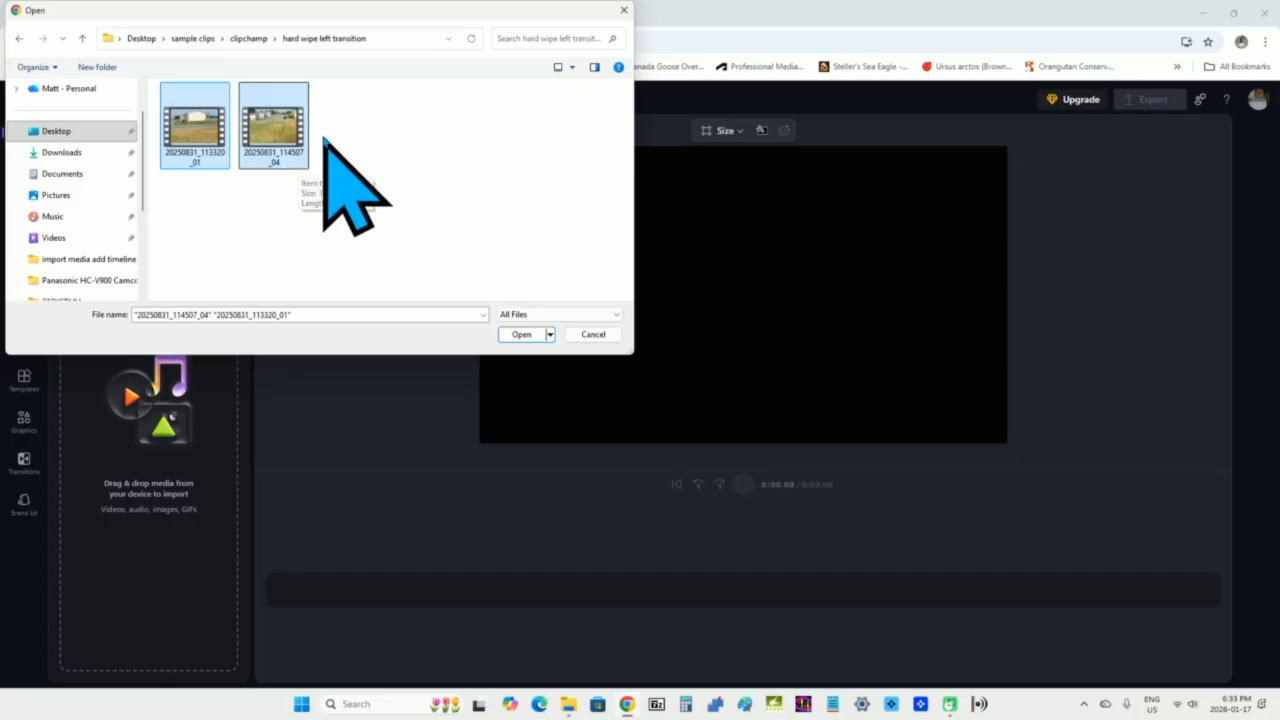
left_click(516, 336)
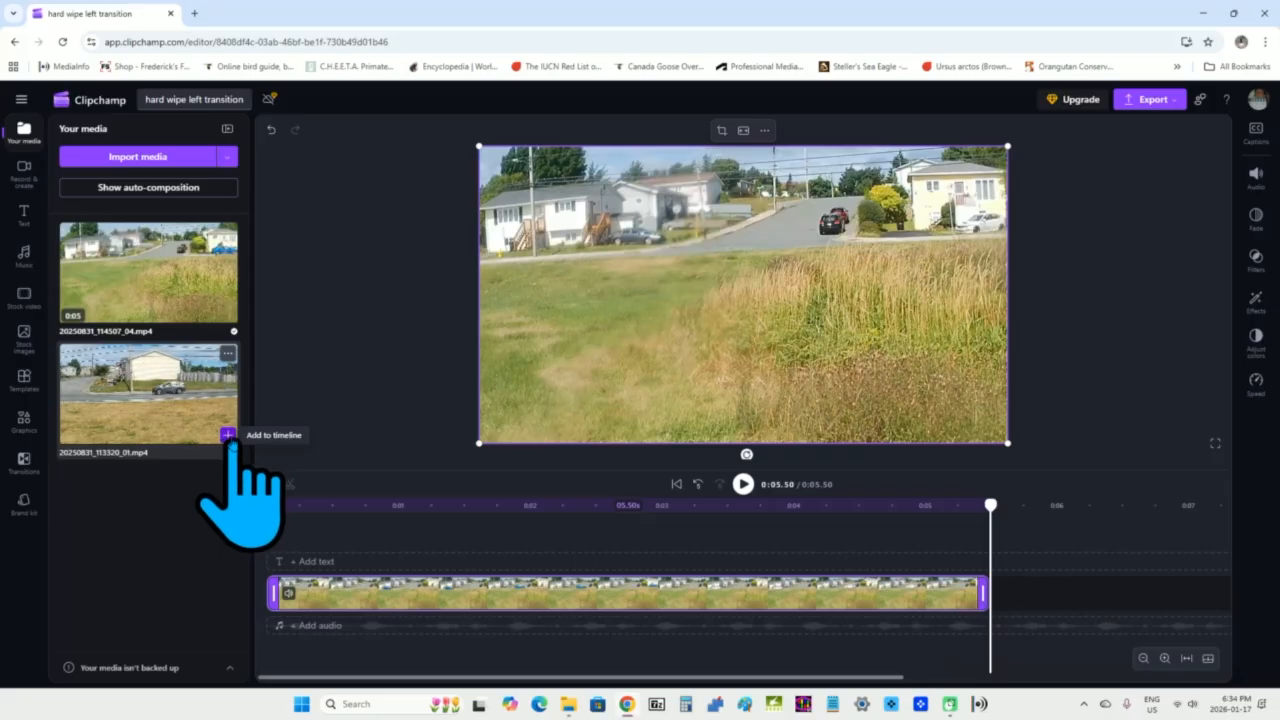
Add 20250831_113320_01.mp4 to the timeline directly after the first clip.
left_click(228, 436)
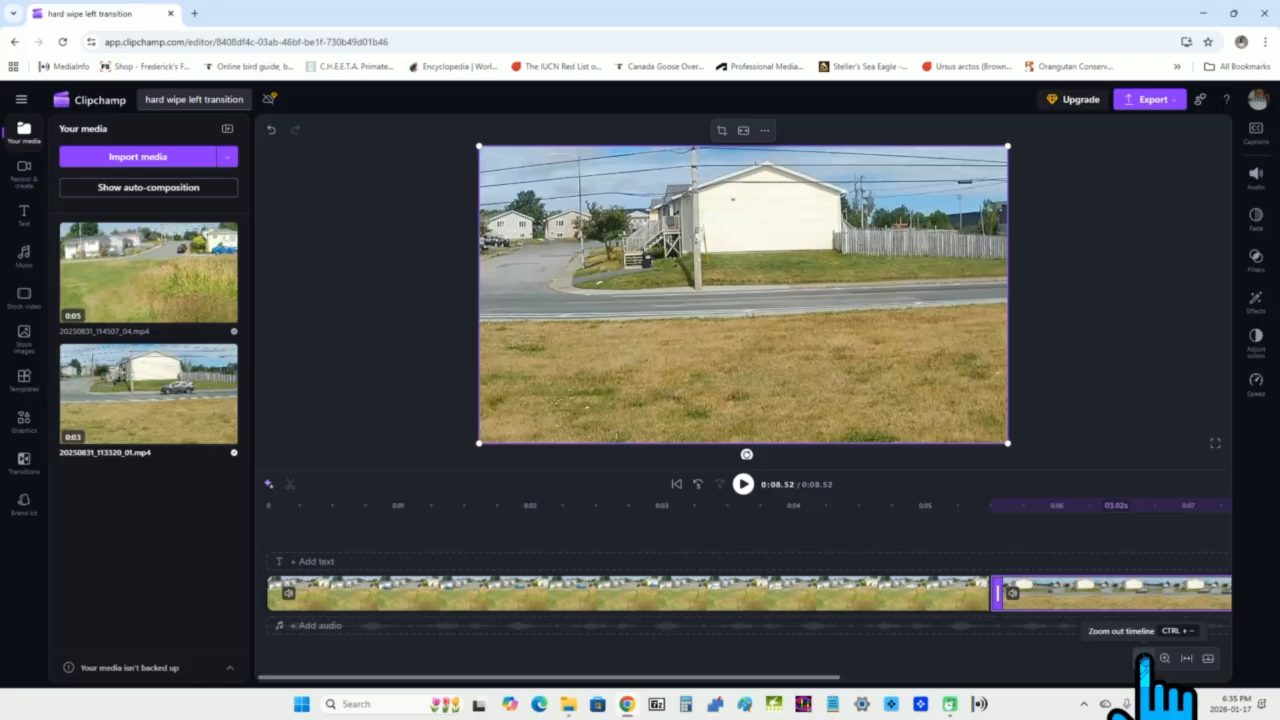
left_click(1143, 658)
left_click(1143, 658)
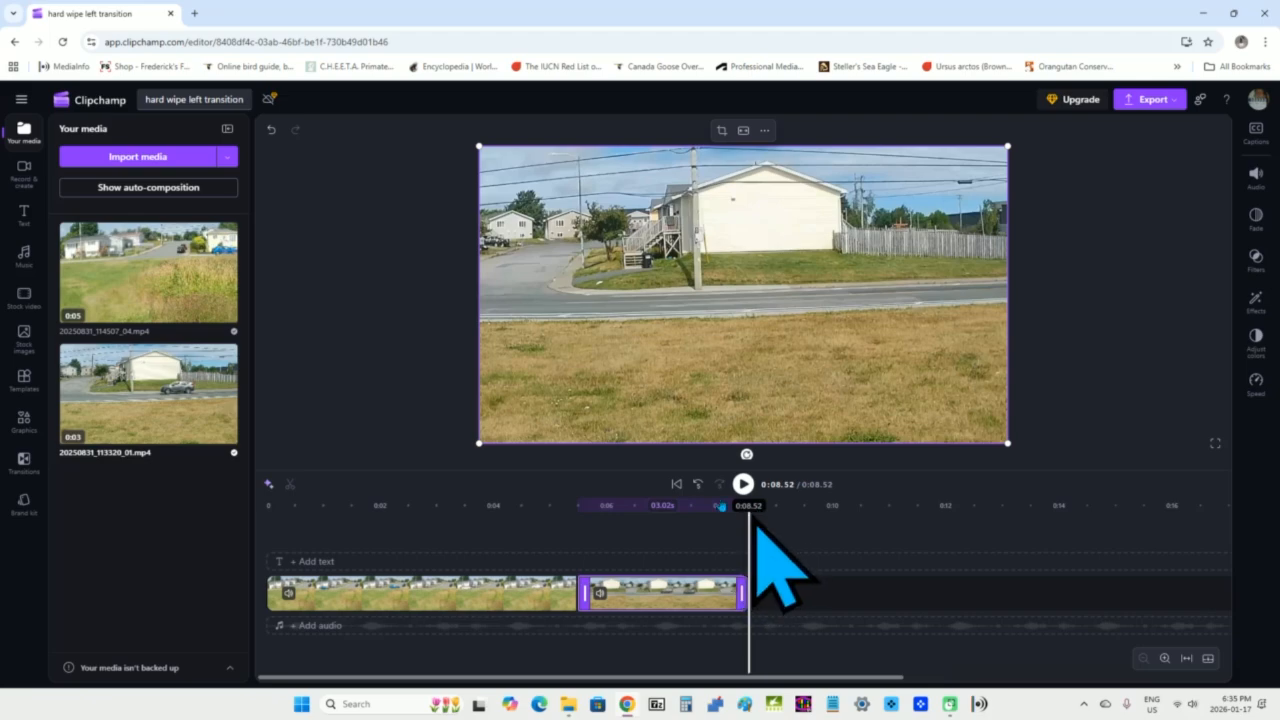
Play the two joined clips from the beginning to preview the plain cut, and return the playhead to the start.
left_click(675, 484)
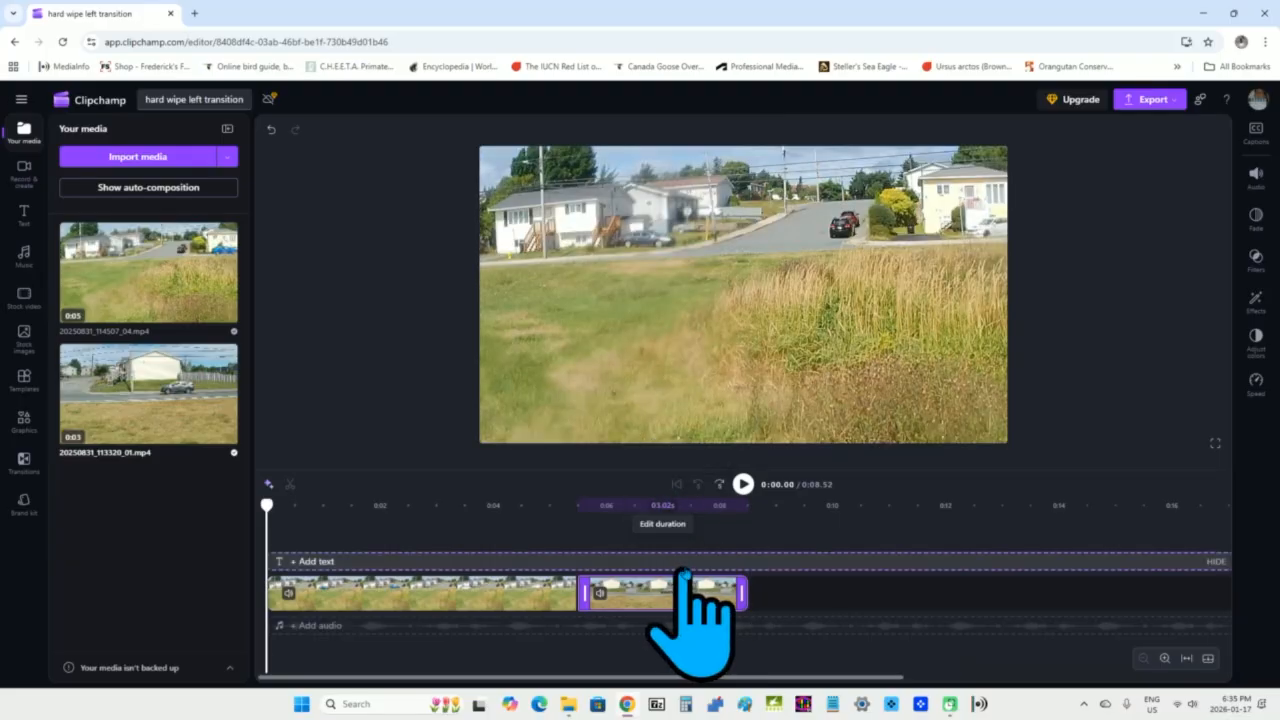
left_click(742, 484)
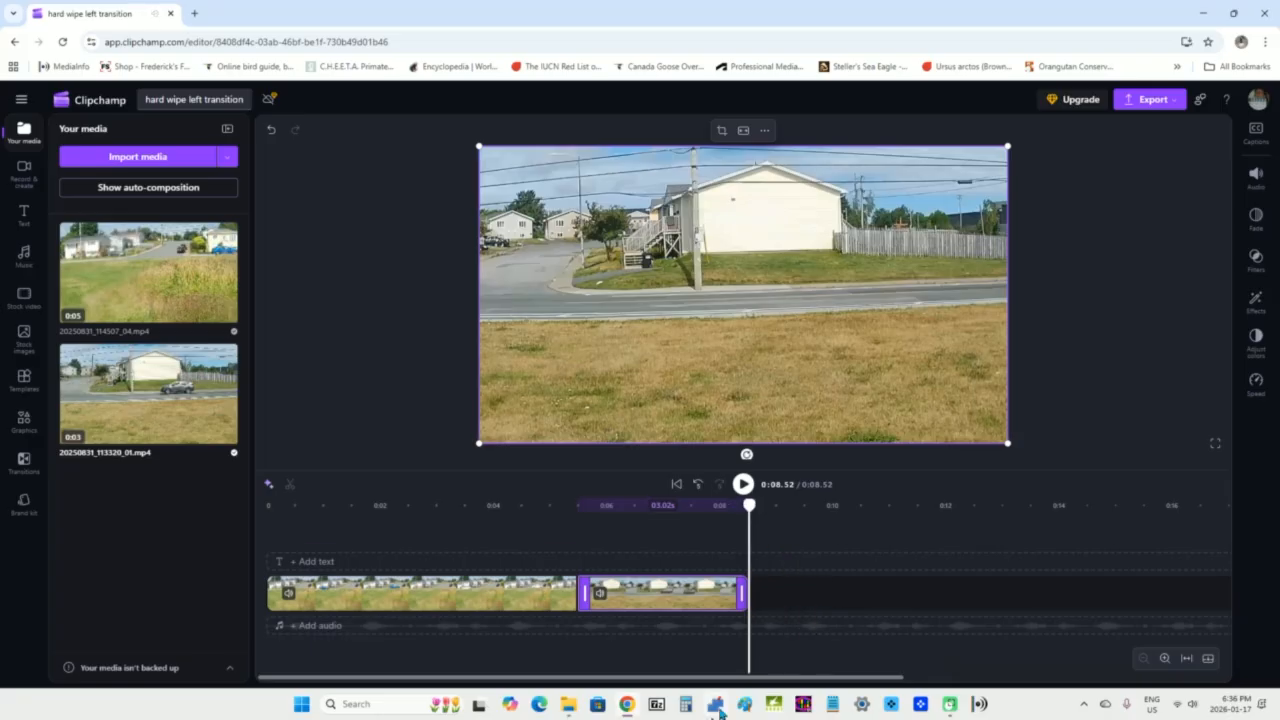
left_click(674, 486)
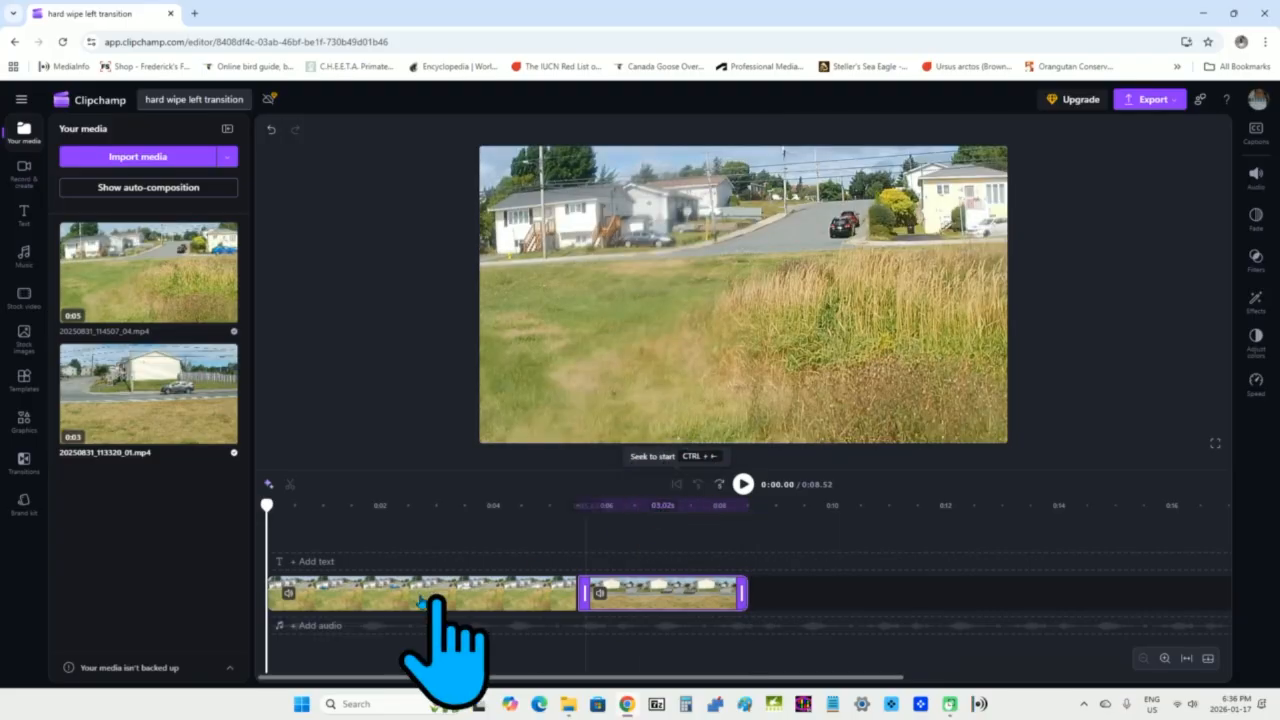
Add the Hard wipe left transition between the two clips on the timeline.
left_click(364, 598)
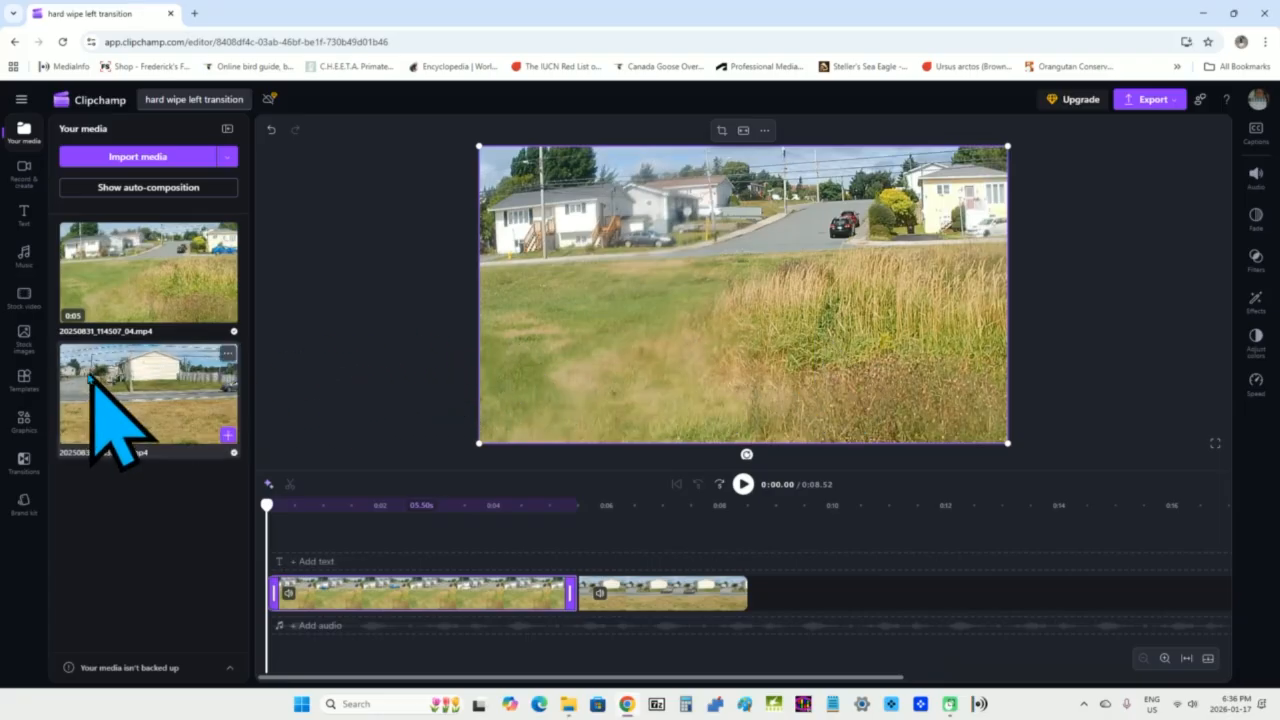
left_click(24, 458)
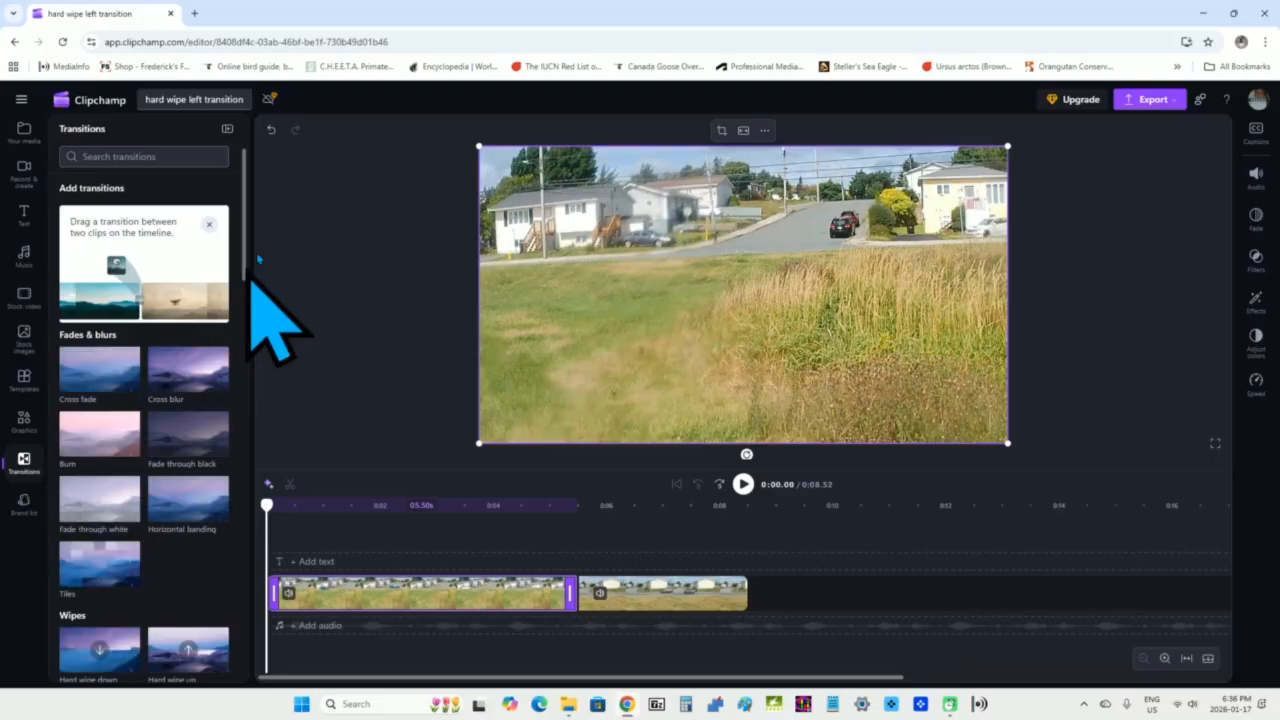
left_click_drag(245, 228, 246, 318)
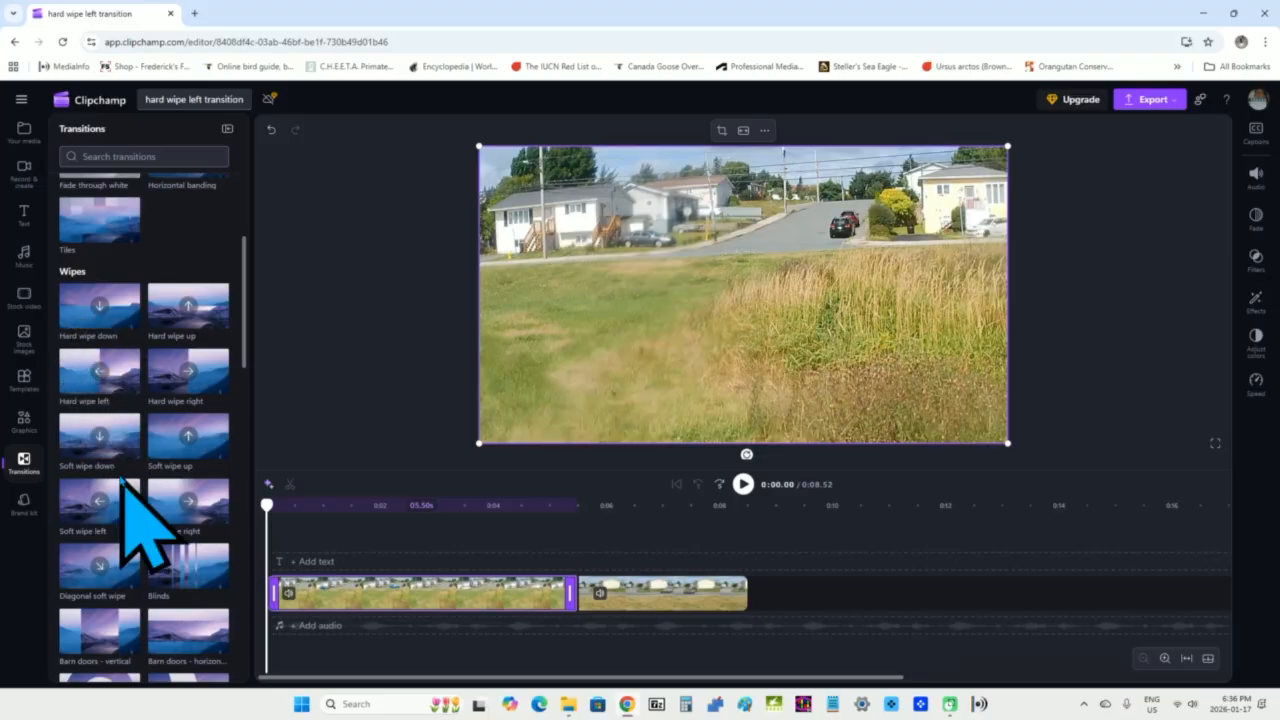
mouse_move(122, 385)
left_mouse_down()
mouse_move(349, 537)
mouse_move(594, 642)
mouse_move(600, 606)
mouse_move(600, 651)
mouse_move(604, 620)
left_mouse_up()
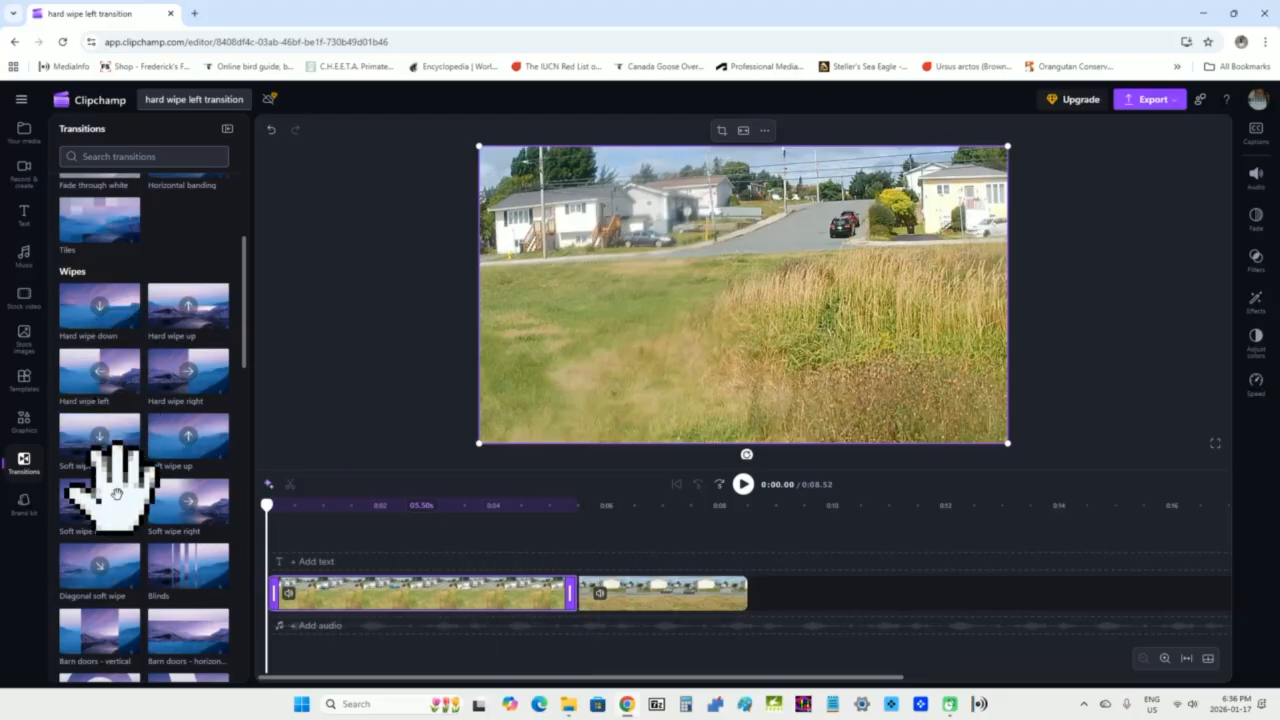
left_click_drag(100, 352, 574, 602)
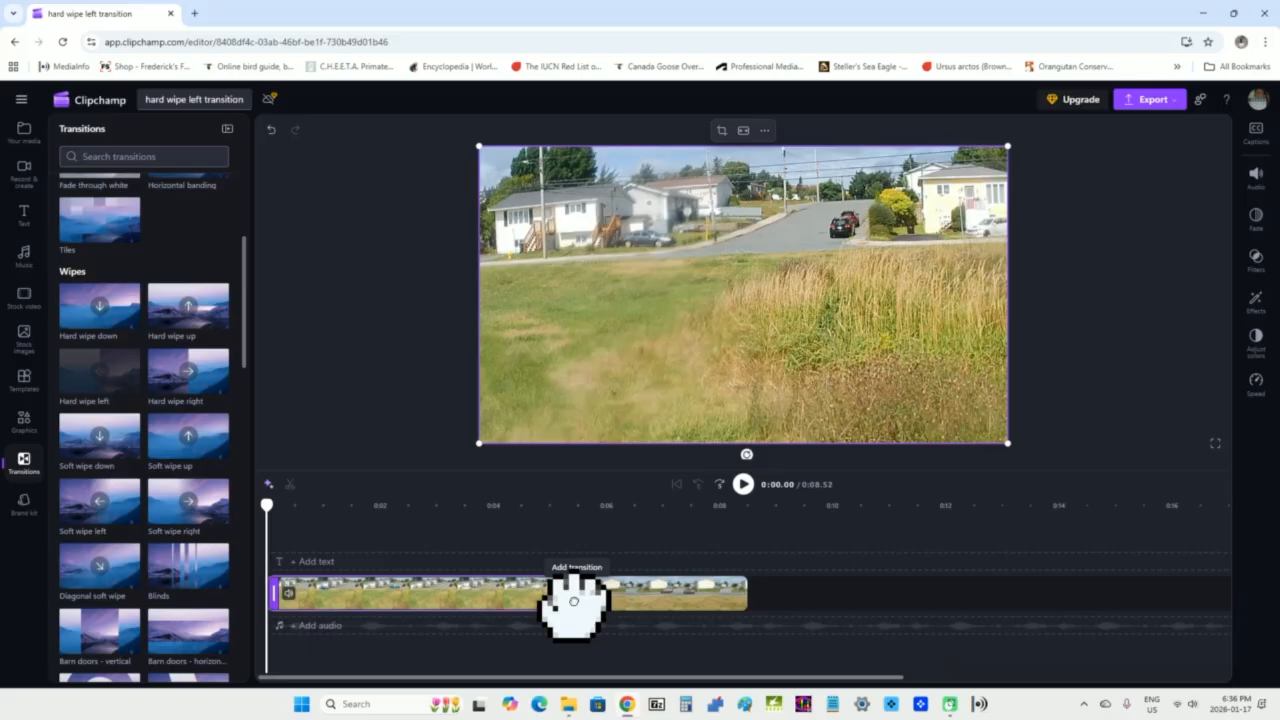
left_click_drag(574, 602, 572, 605)
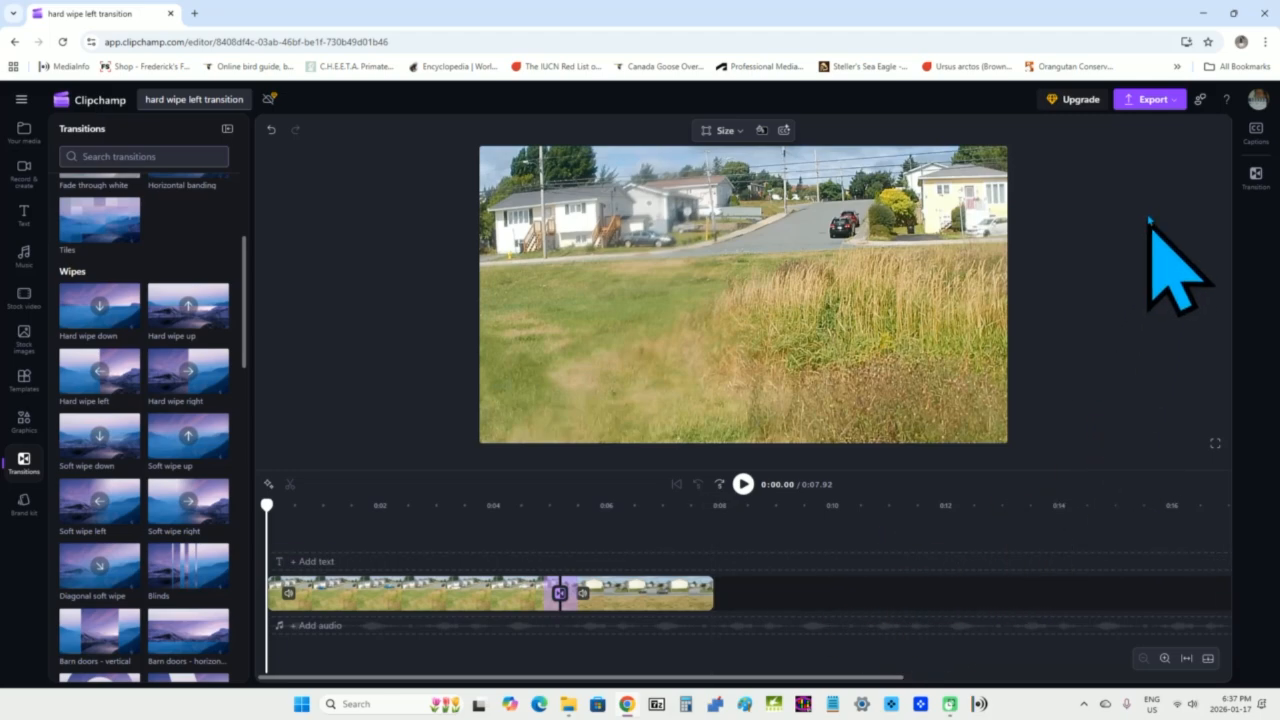
Export the finished video at 720p quality.
left_click(1147, 104)
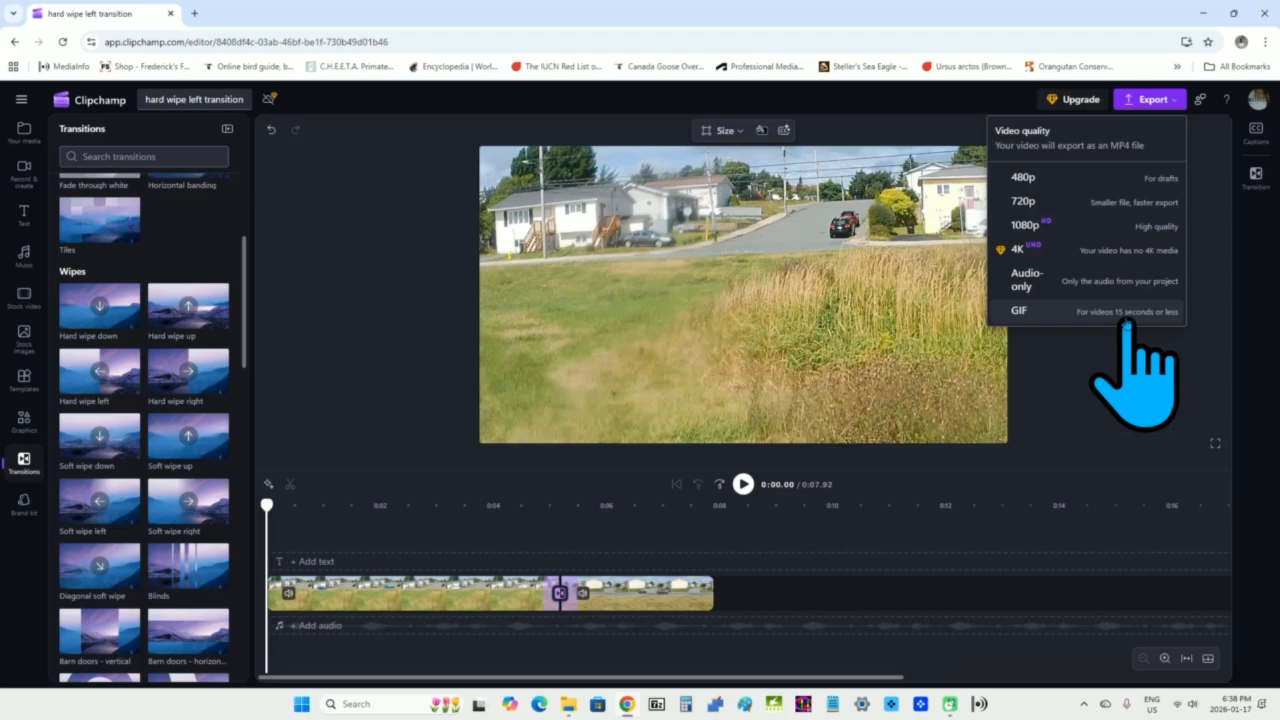
left_click(1092, 203)
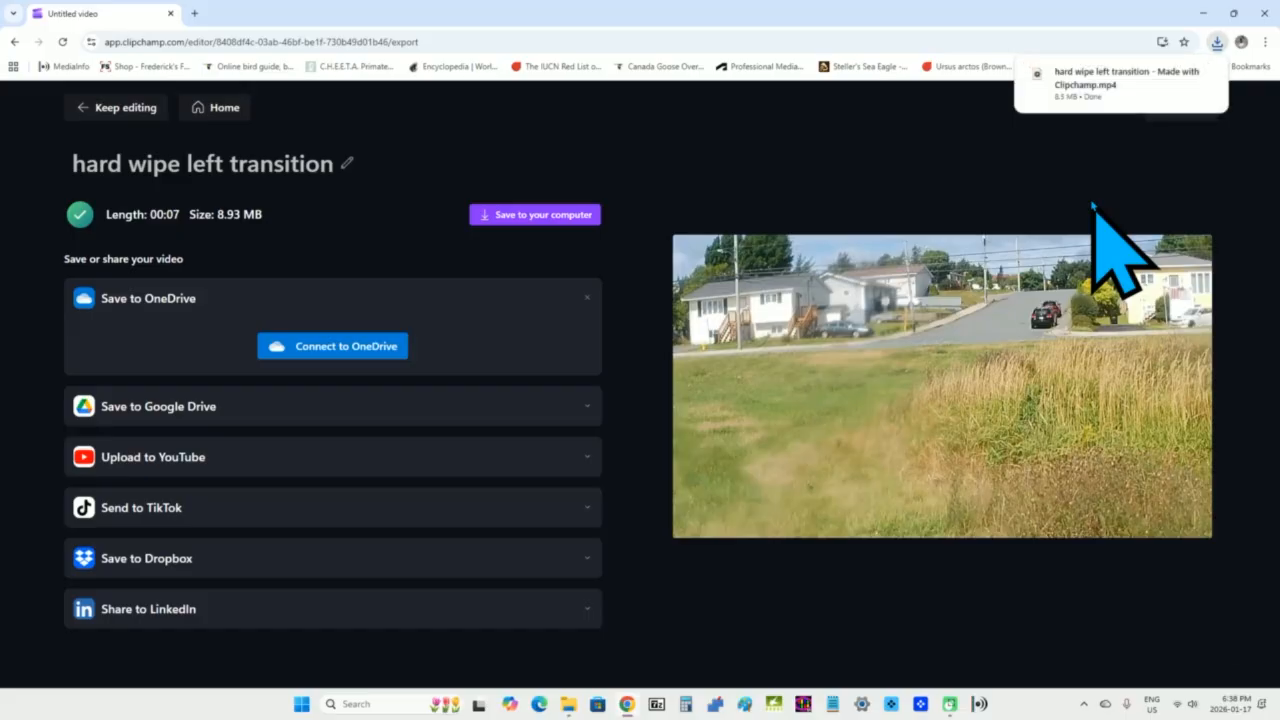
mouse_move(1097, 100)
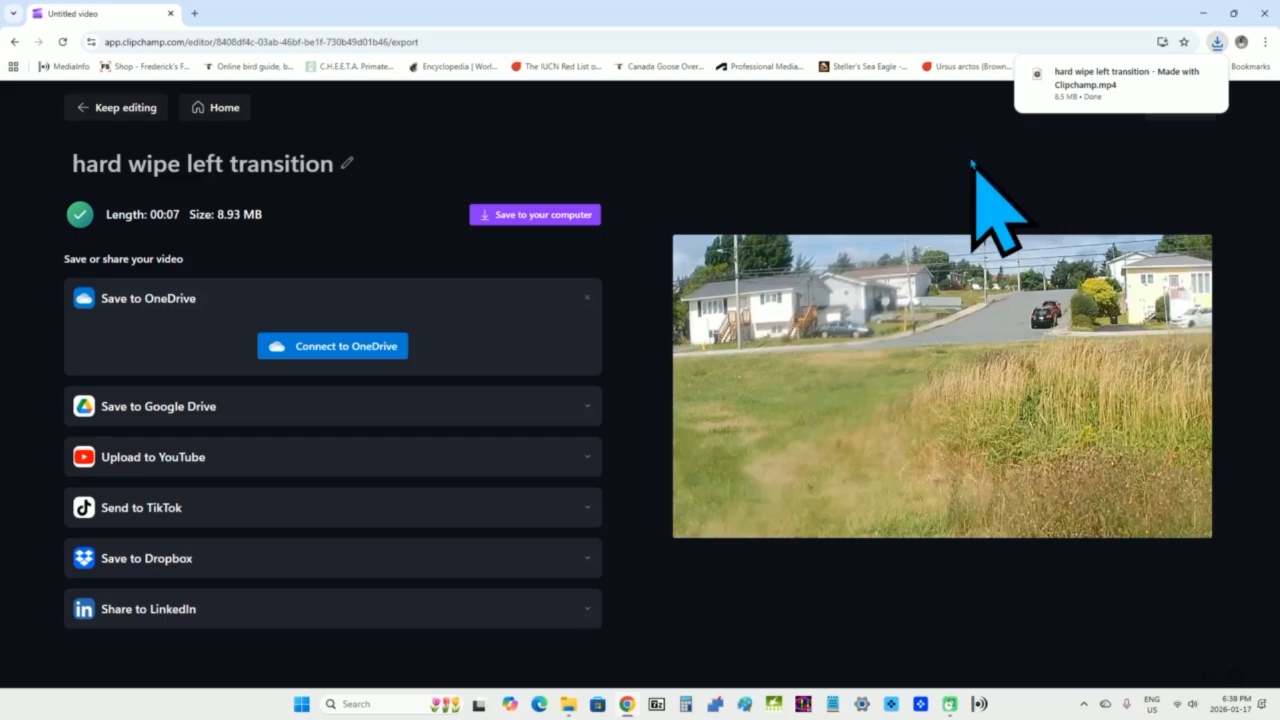
Save "hard wipe left transition - Made with Clipchamp" as MP4 in the clipchamp "hard wipe left transition" folder, and minimize the browser.
left_click(535, 215)
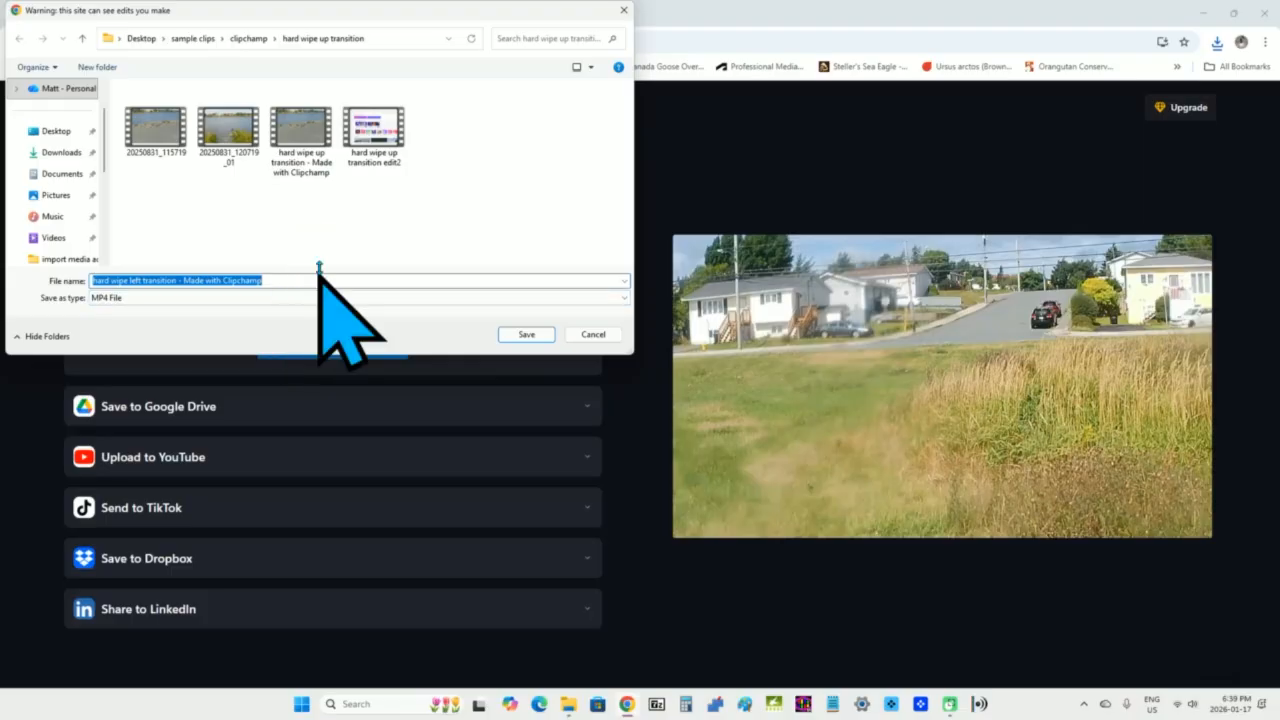
left_click(193, 45)
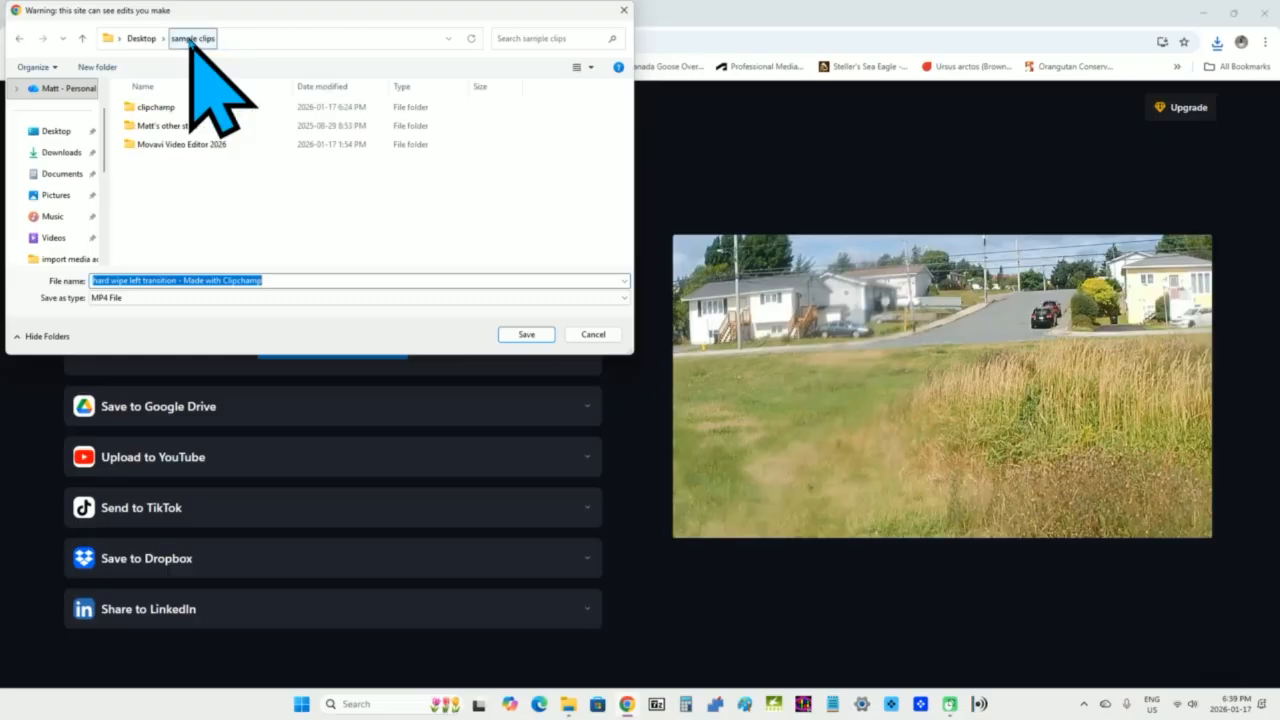
double_click(166, 108)
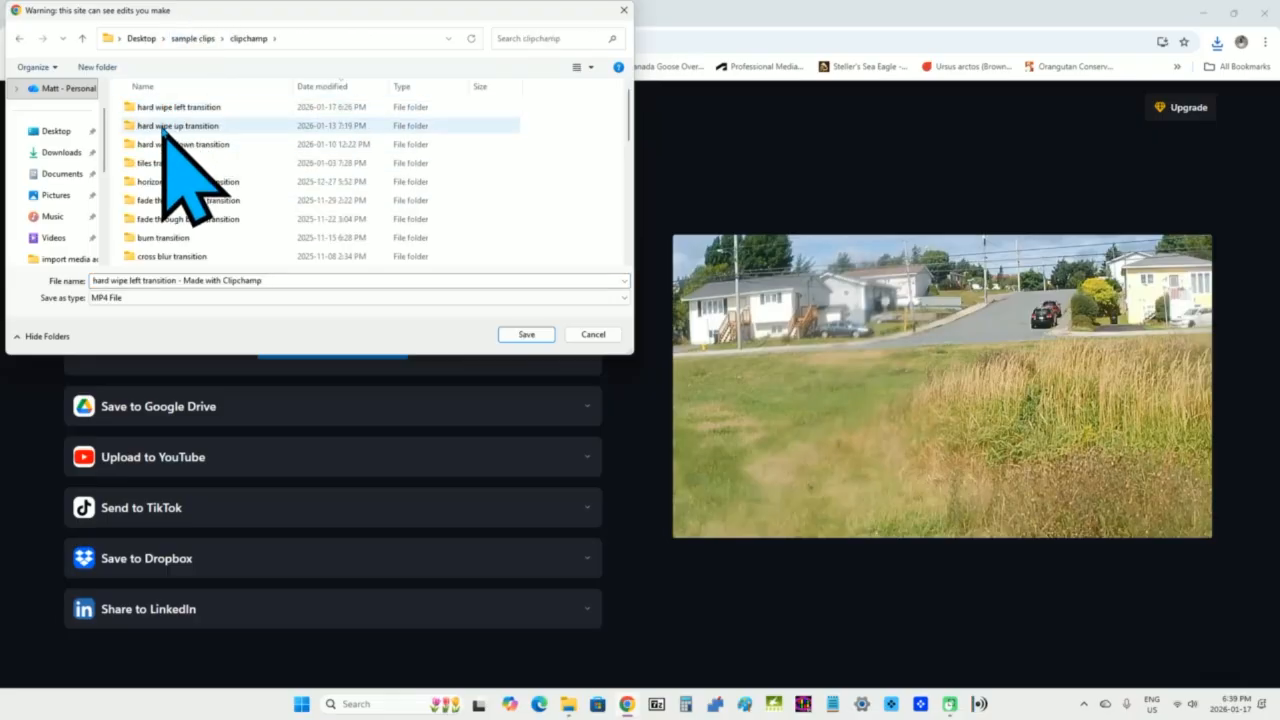
double_click(190, 107)
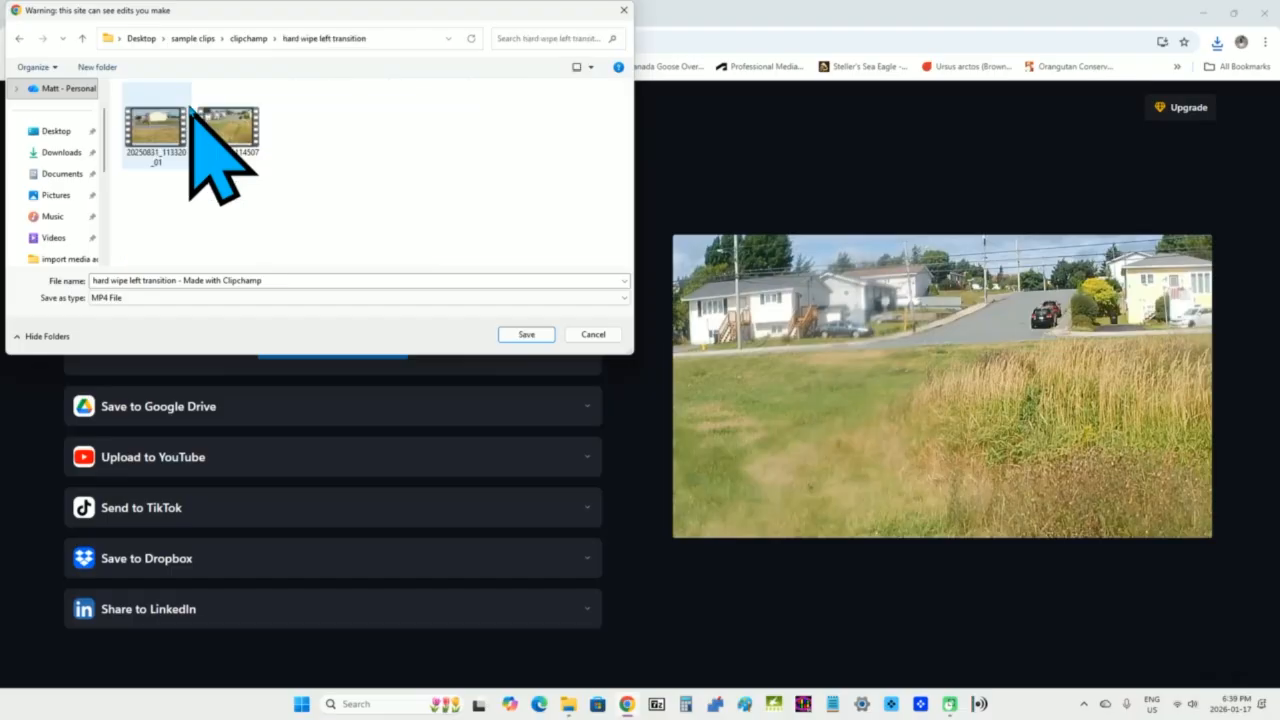
left_click(515, 337)
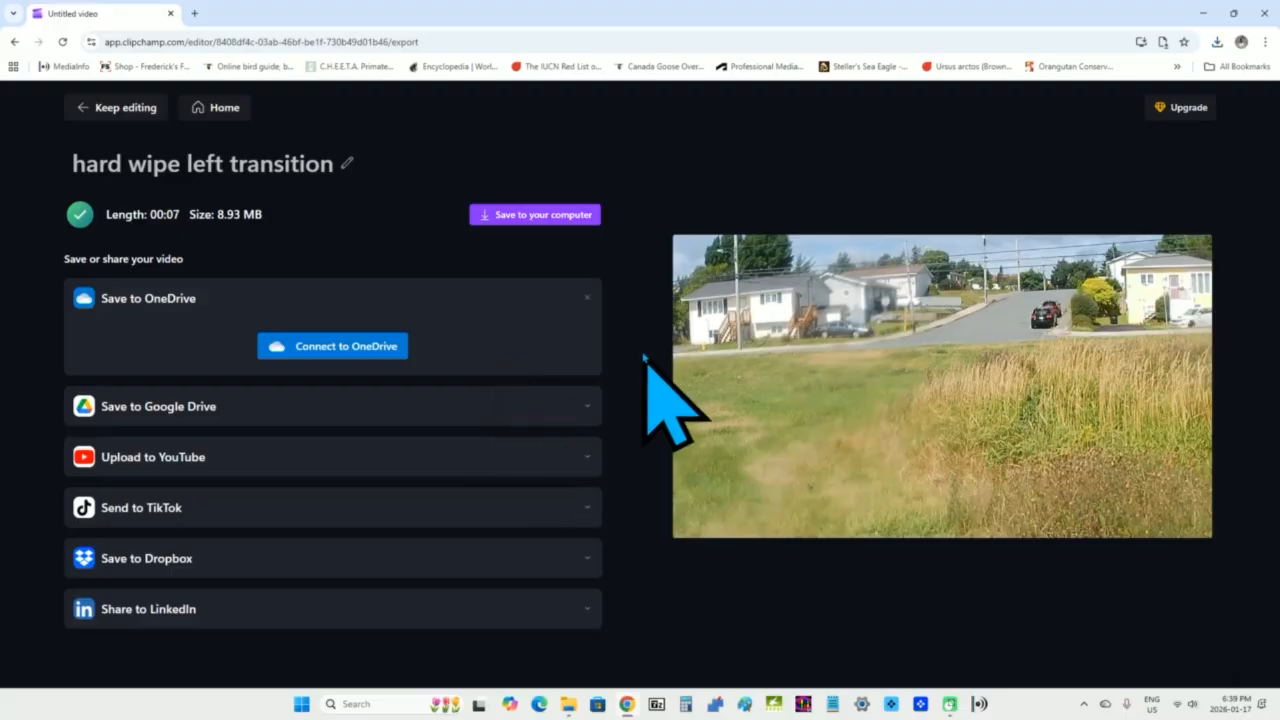
left_click(1204, 13)
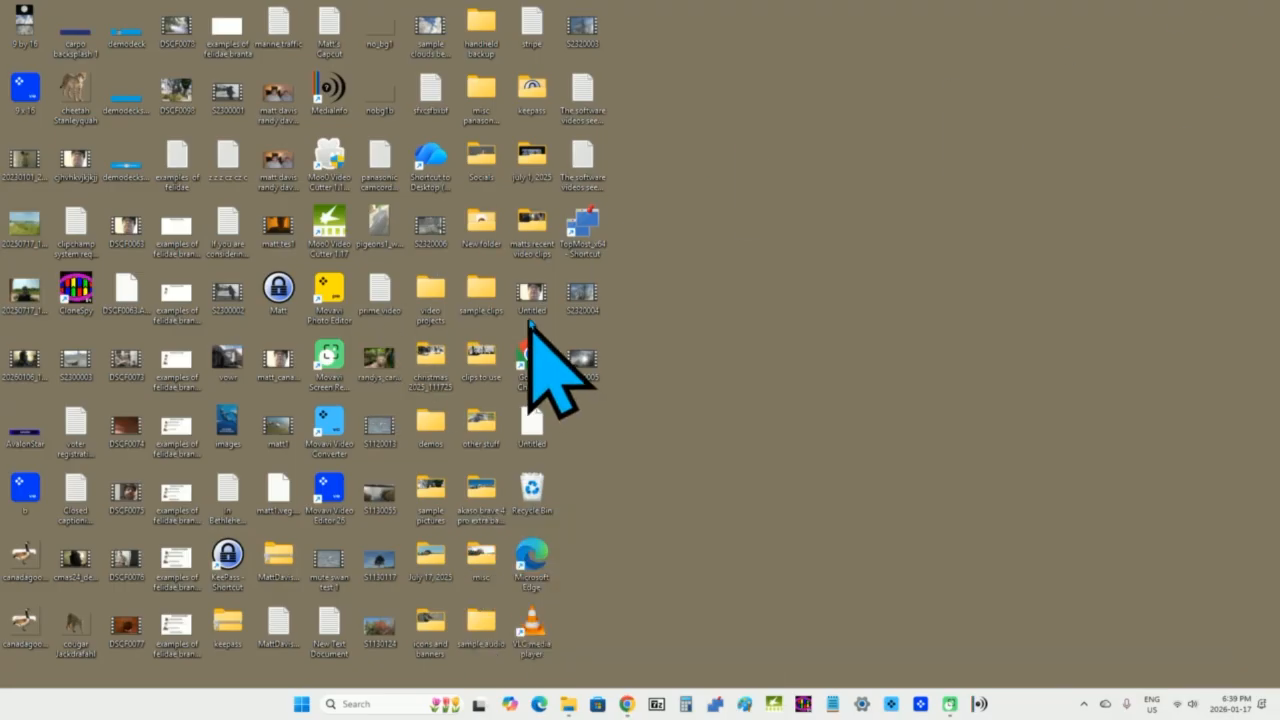
Open the exported "hard wipe left transition - Made with Clipchamp" video from the "hard wipe left transition" folder under sample clips > clipchamp.
double_click(498, 303)
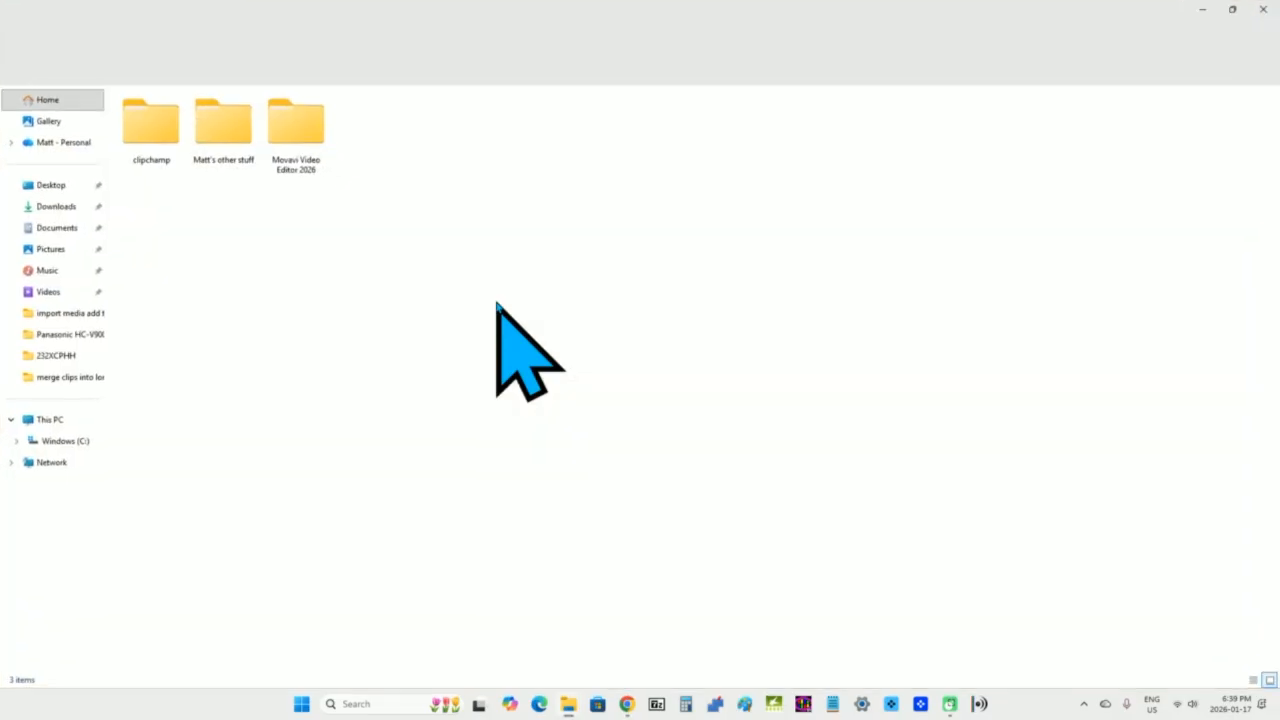
double_click(168, 156)
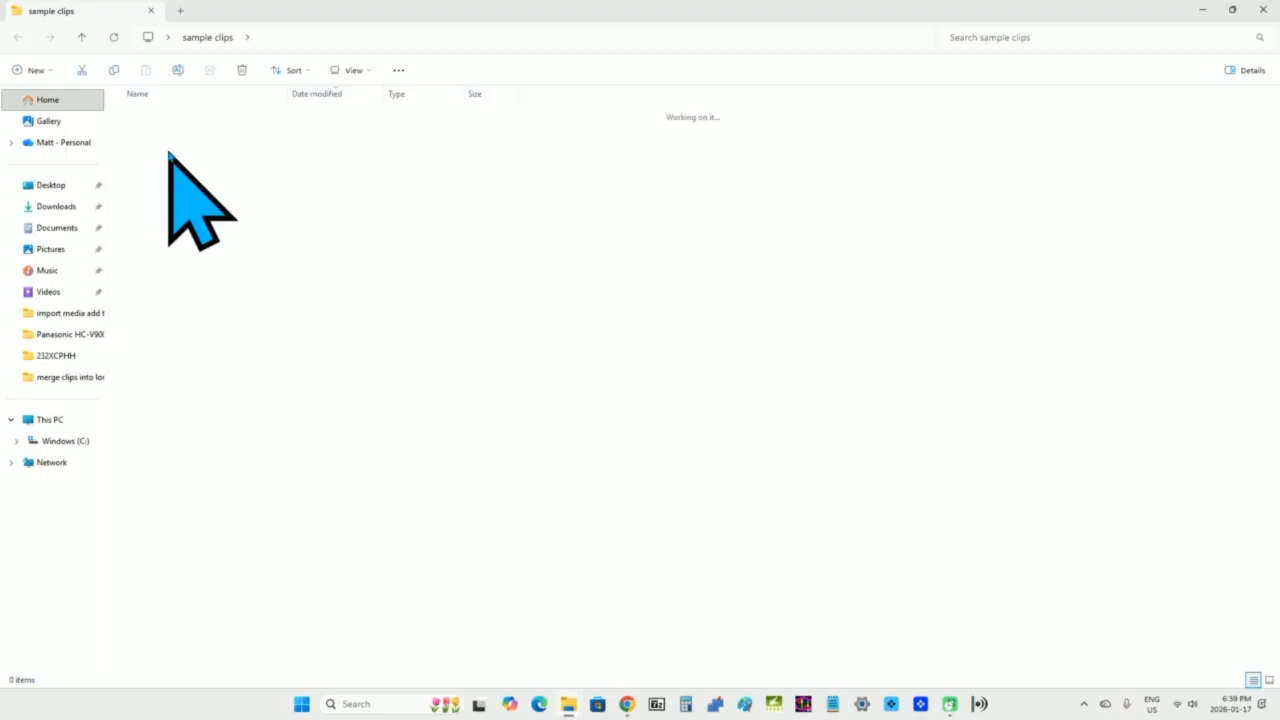
double_click(190, 117)
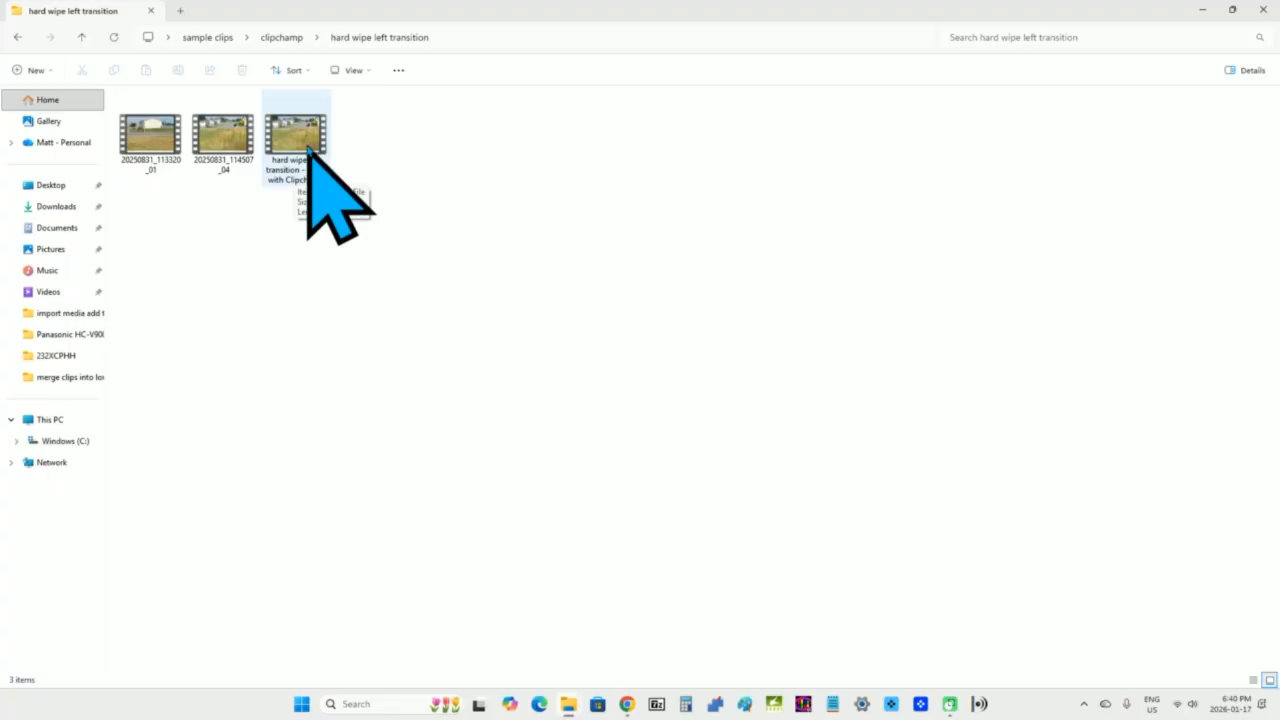
double_click(308, 149)
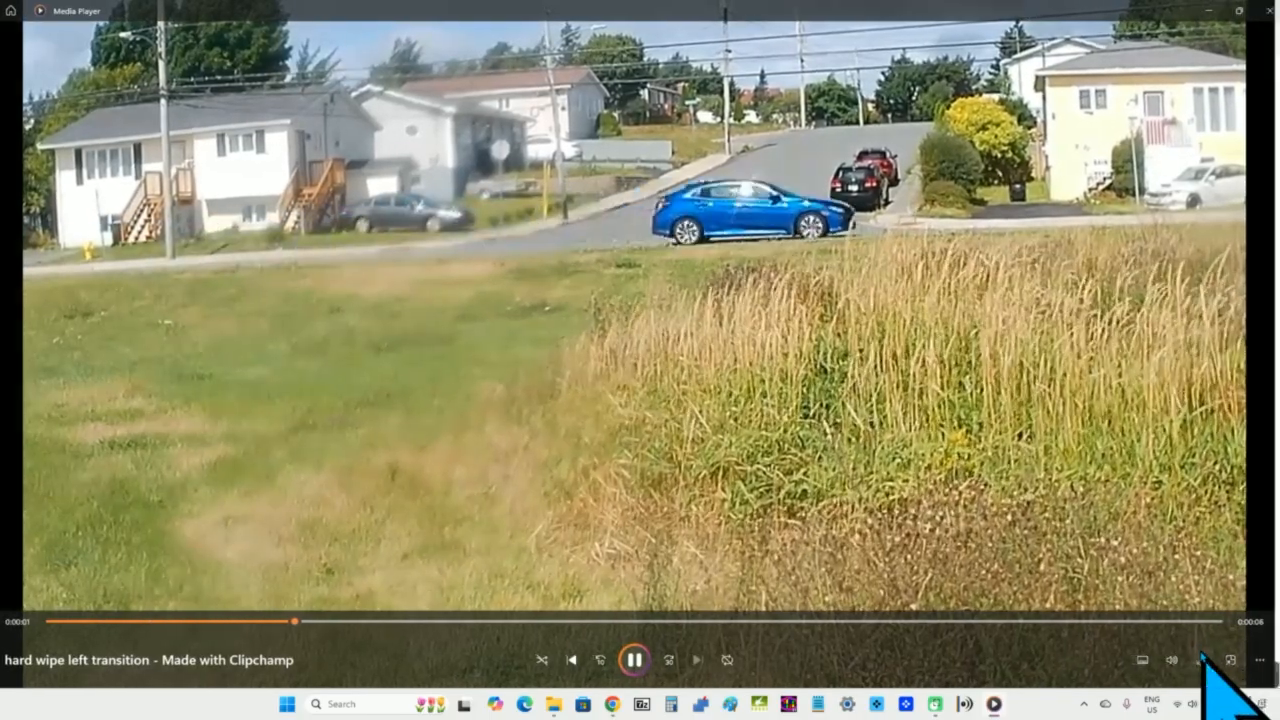
Watch the exported video in full screen, and close the media player and the folder window.
left_click(1206, 660)
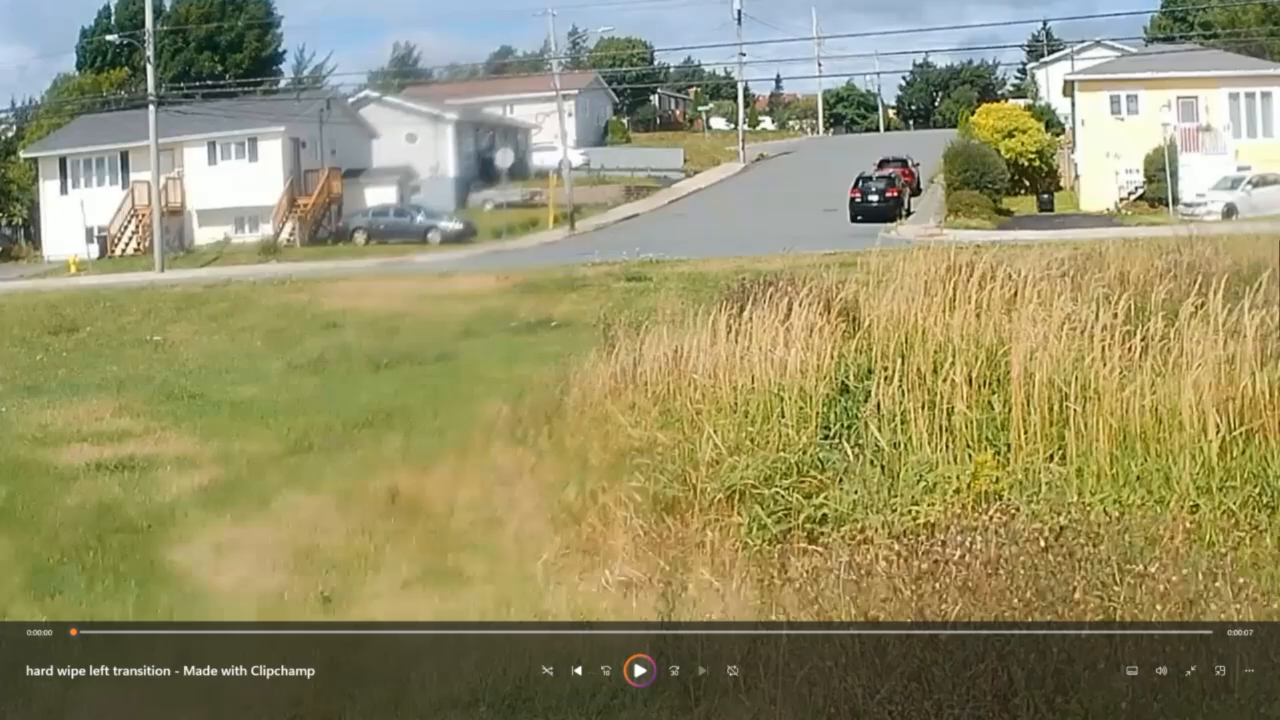
left_click(1258, 11)
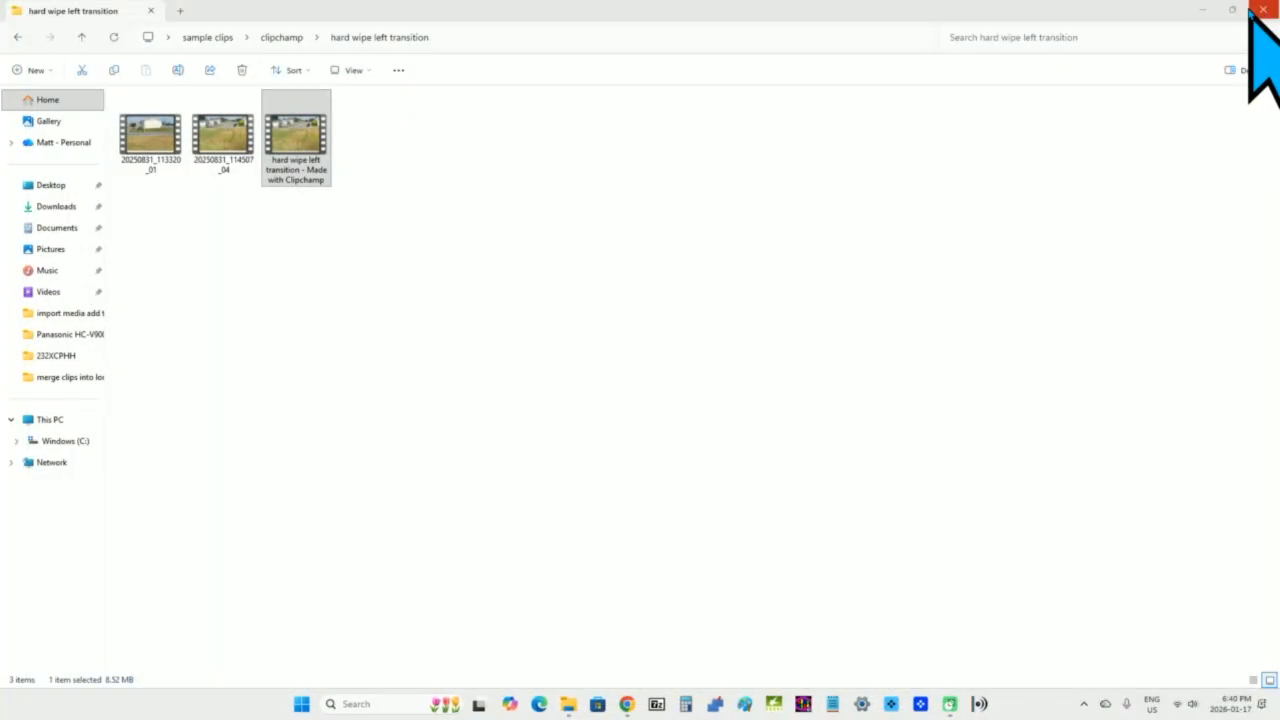
left_click(1260, 10)
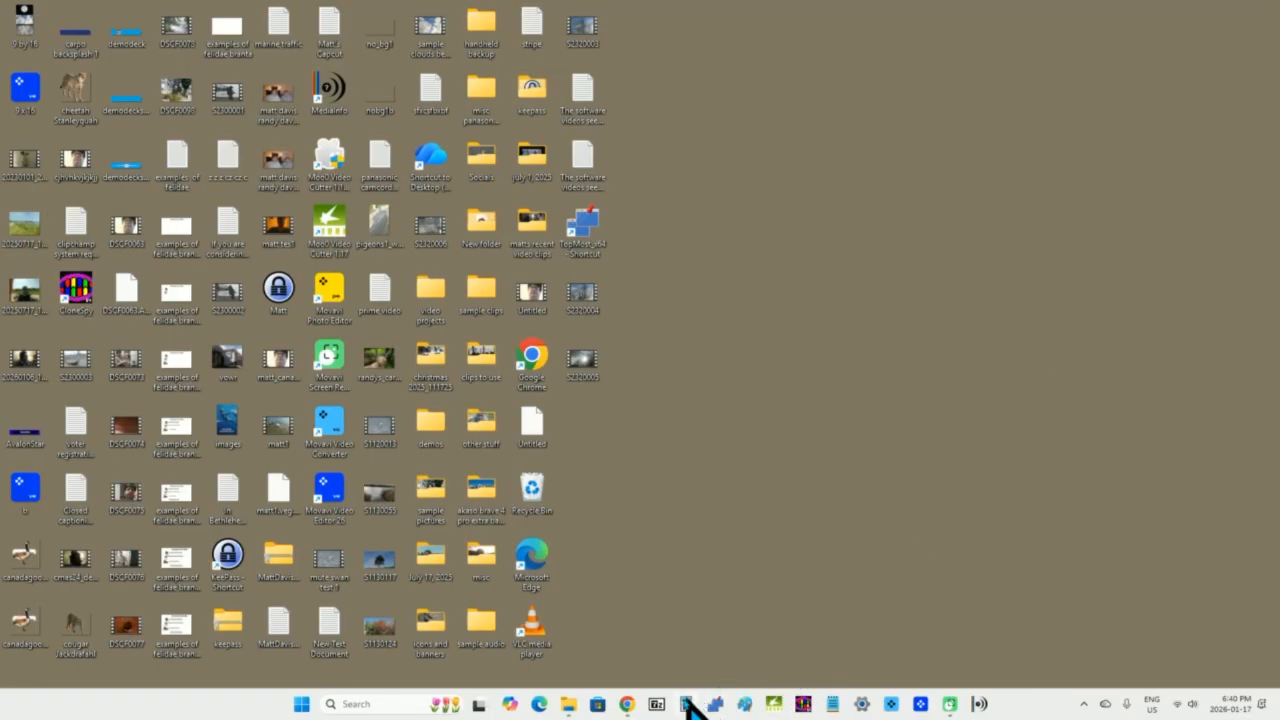
Switch back to Clipchamp in Chrome and return from the export page to editing the project.
mouse_move(628, 712)
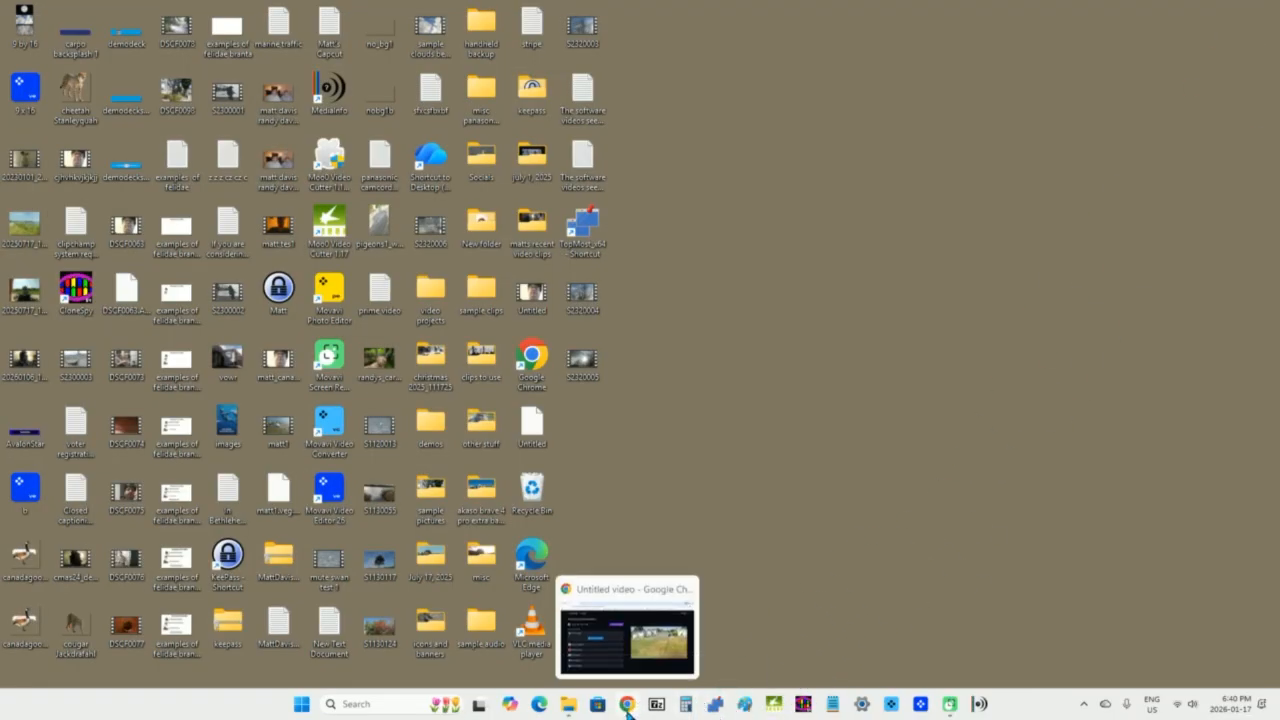
left_click(627, 705)
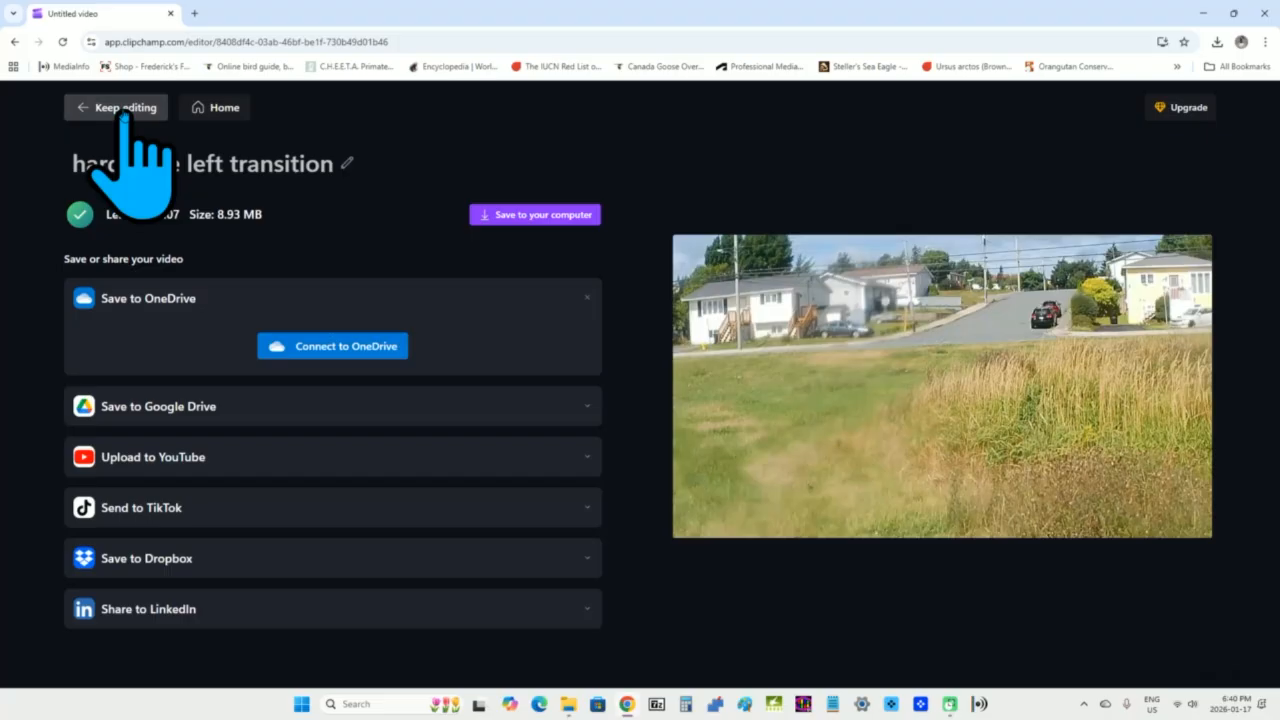
left_click(124, 112)
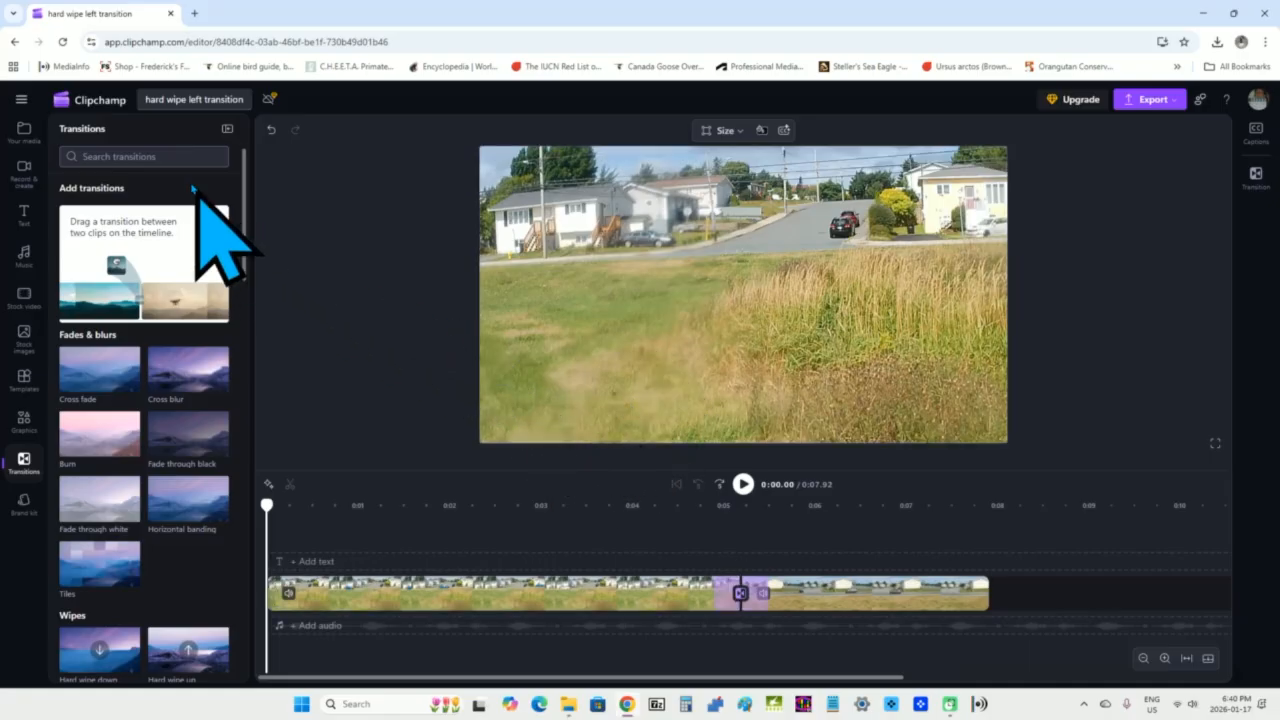
Go back to the Clipchamp home page and reopen the "hard wipe left transition" project from the saved videos.
left_click(20, 100)
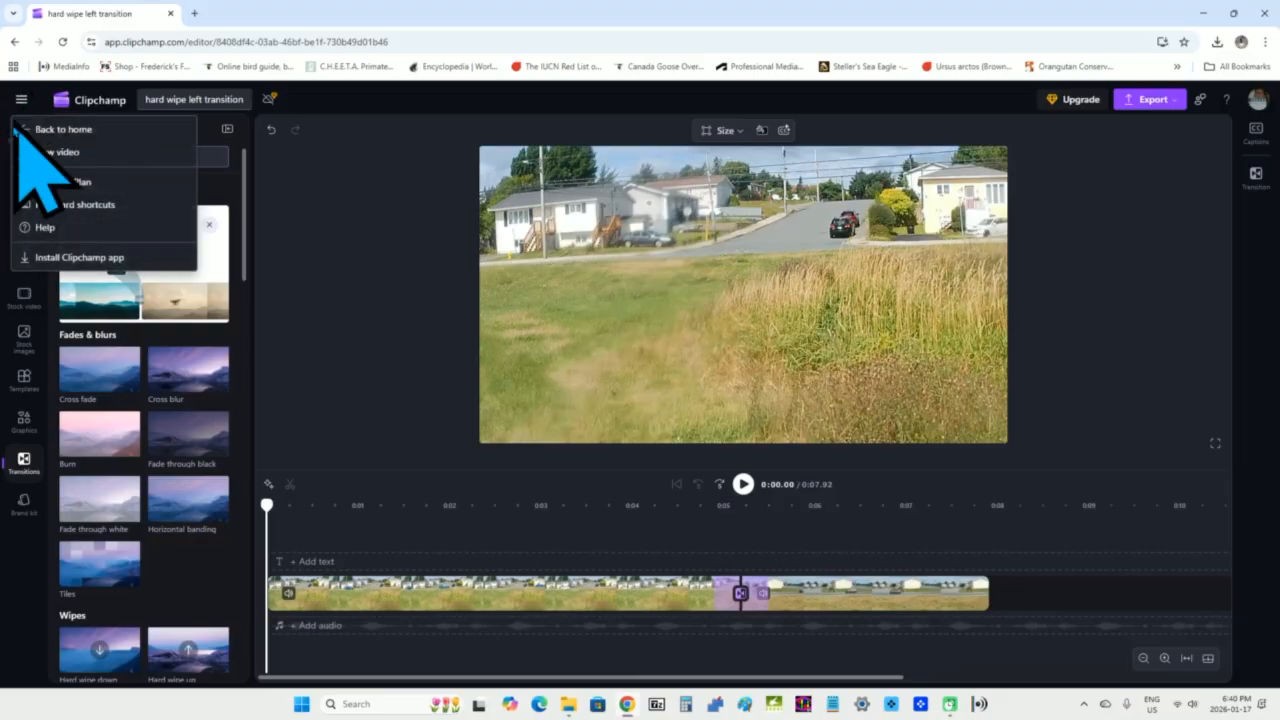
left_click(75, 130)
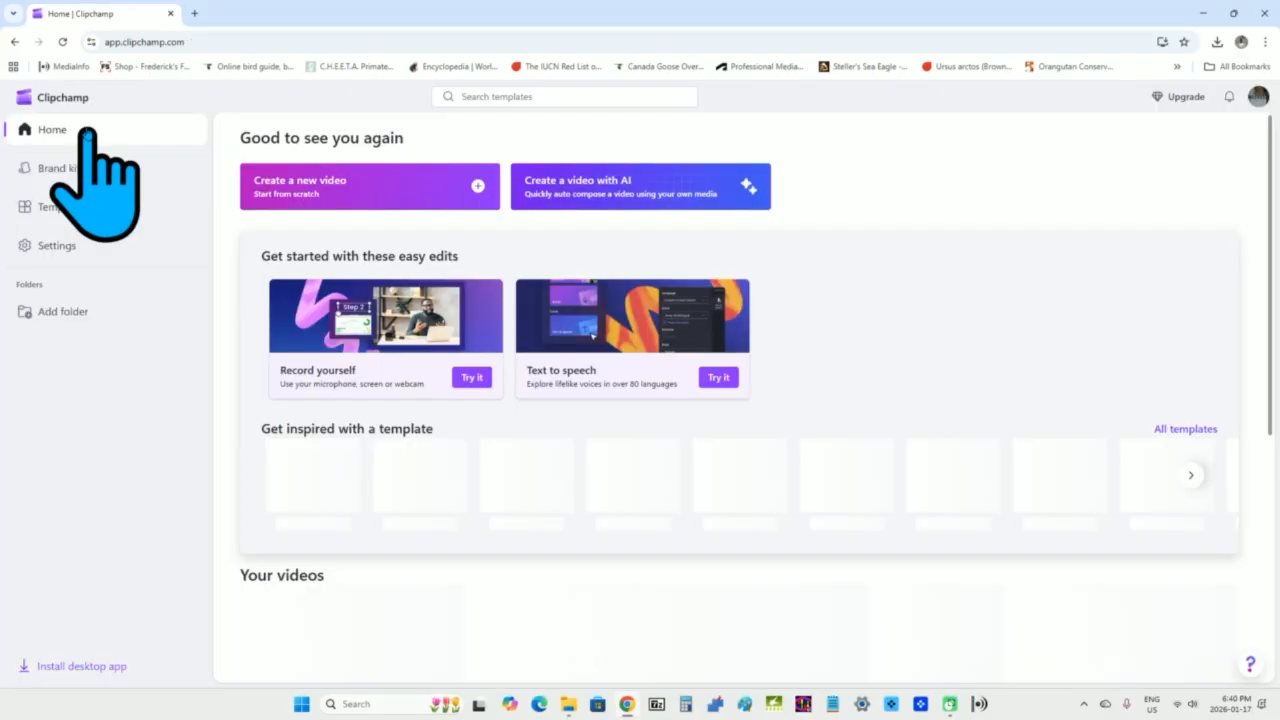
scroll(748, 329, "down", 3)
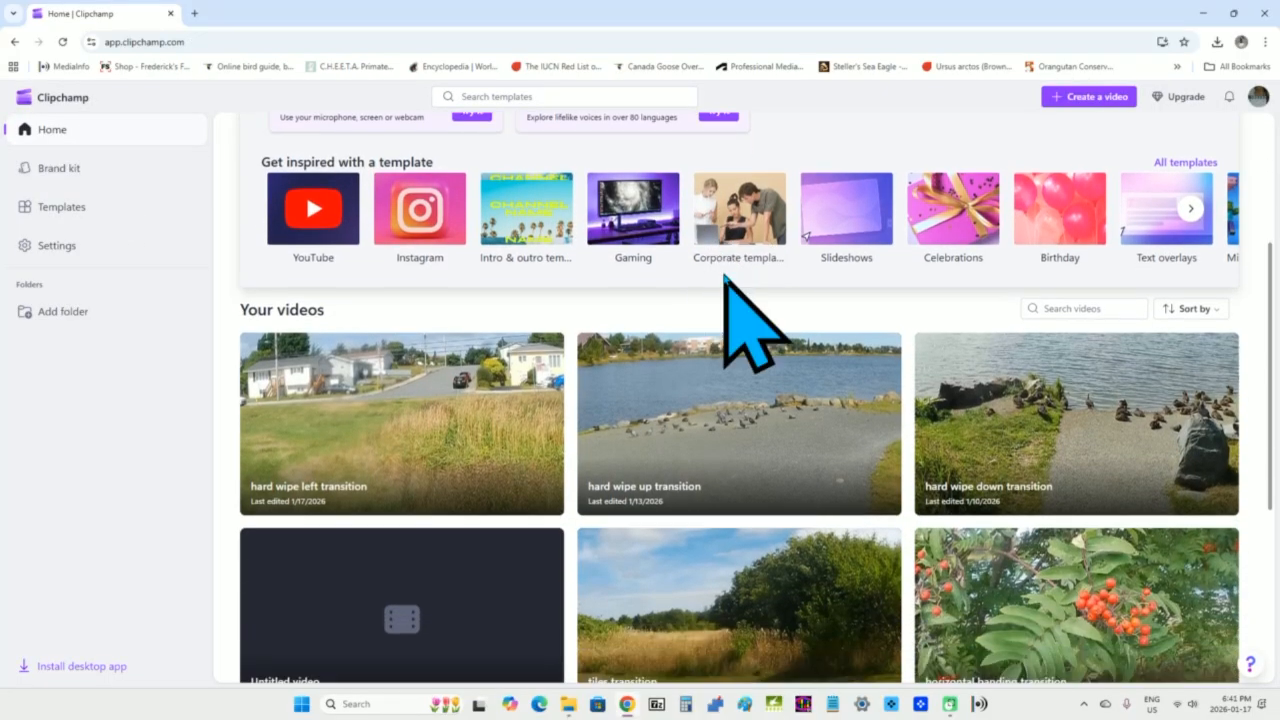
left_click(452, 415)
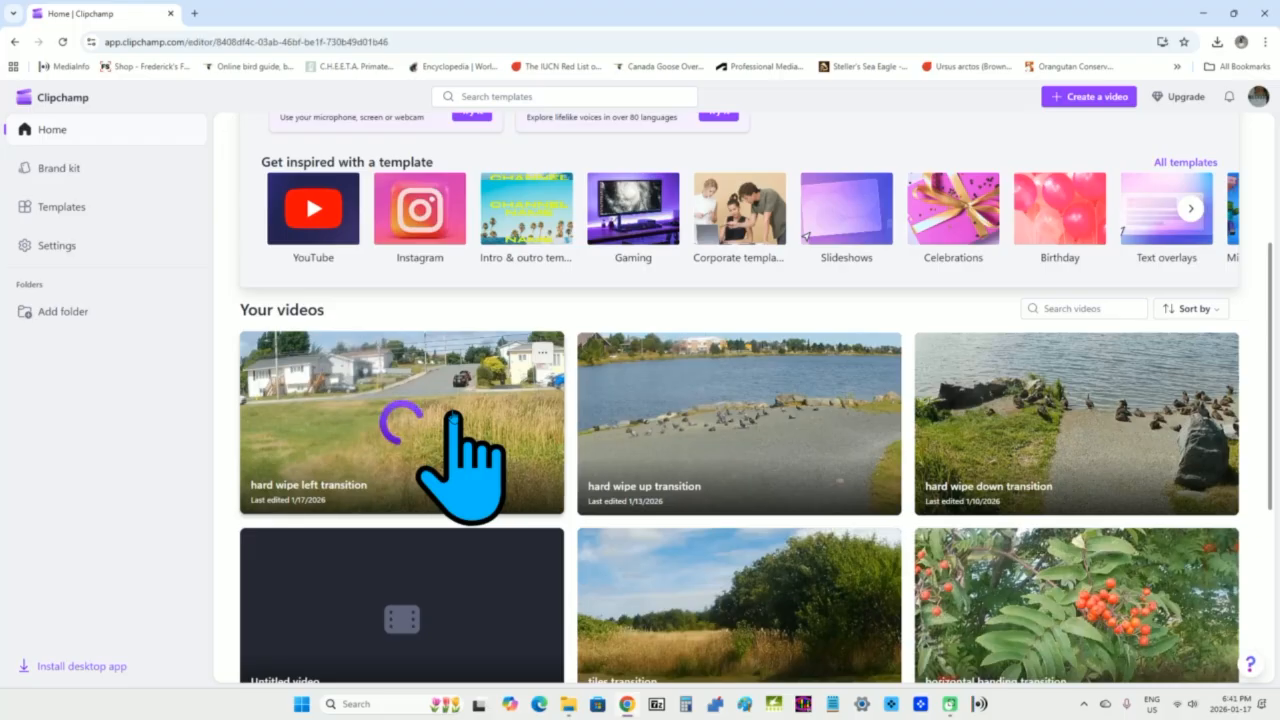